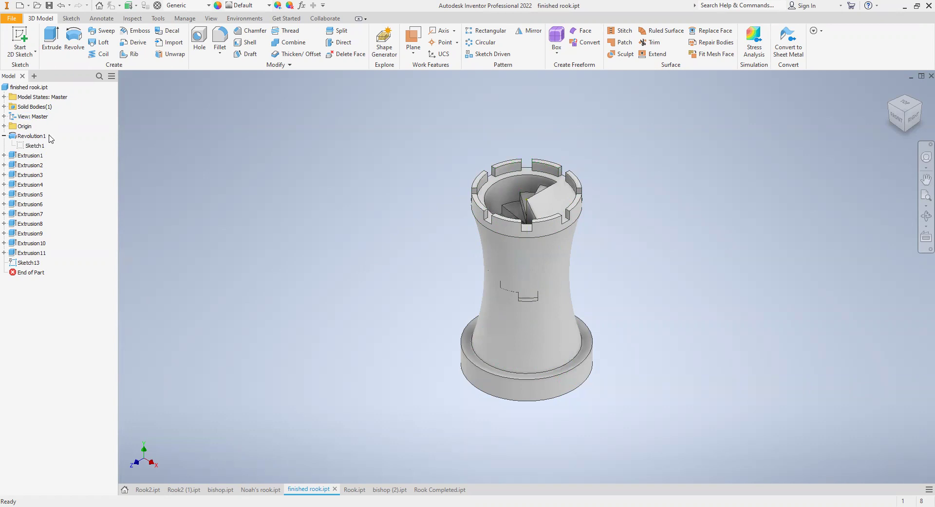
# - Select the finished rook.ipt part in the model browser
pyautogui.click(29, 86)
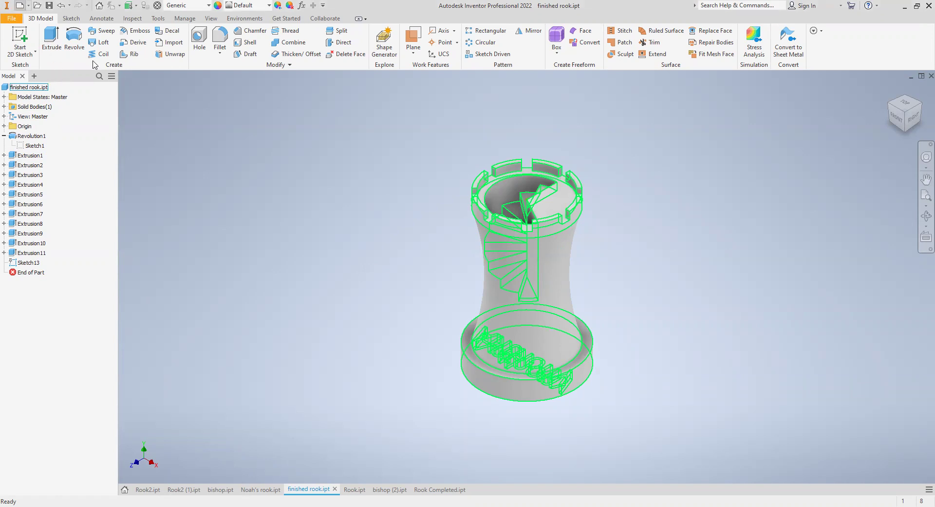
# - Create a new drawing from the English ANSI (in).idw template
pyautogui.hotkey('ctrl', 'n')
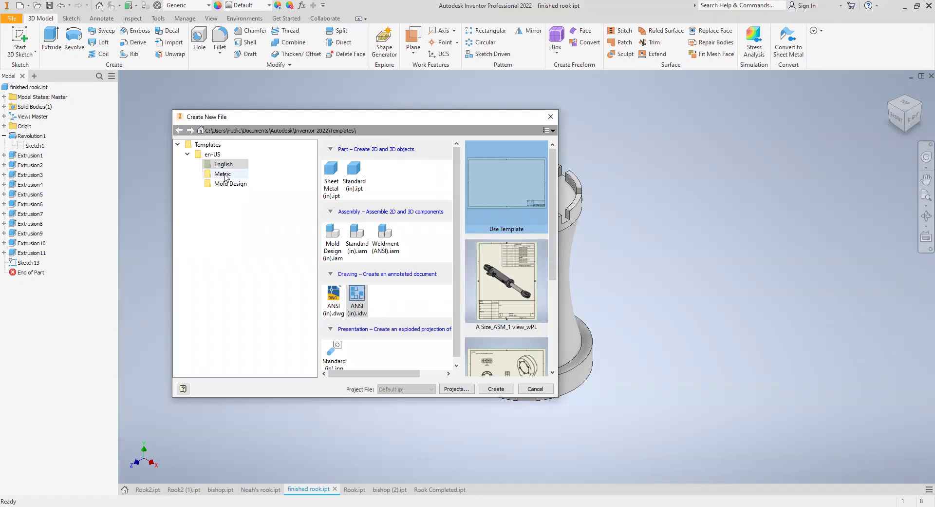
pyautogui.click(225, 176)
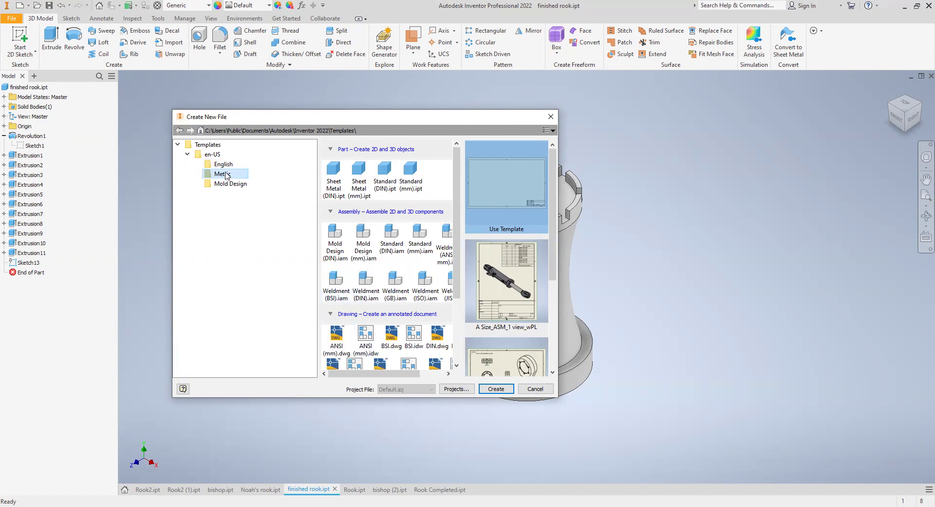
pyautogui.click(224, 164)
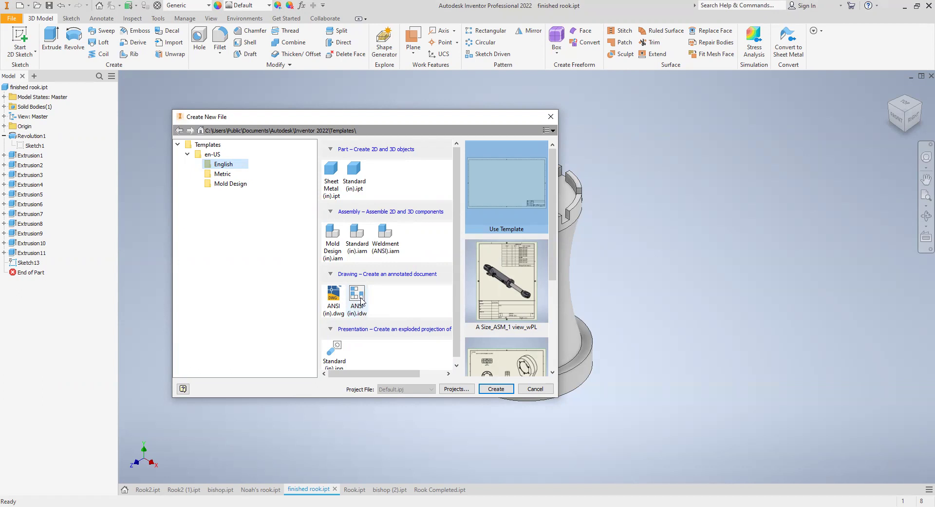
pyautogui.click(358, 298)
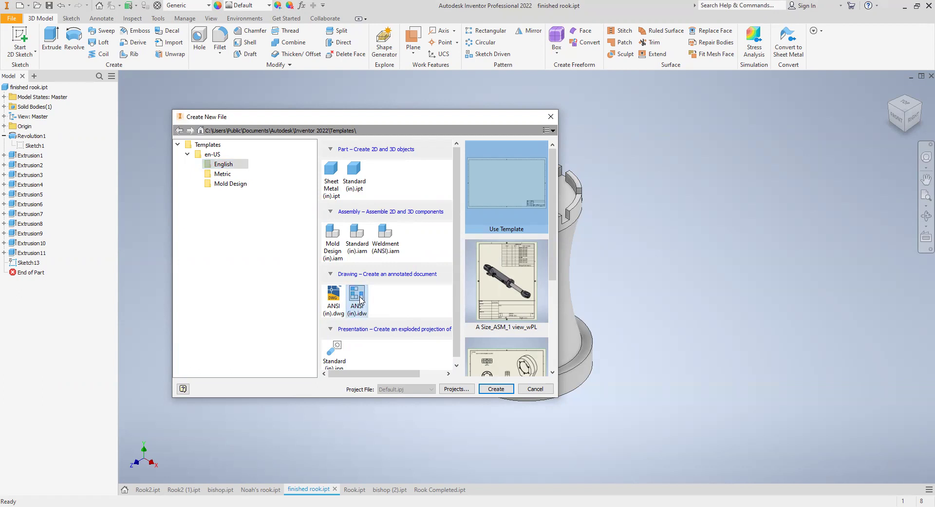
pyautogui.click(497, 389)
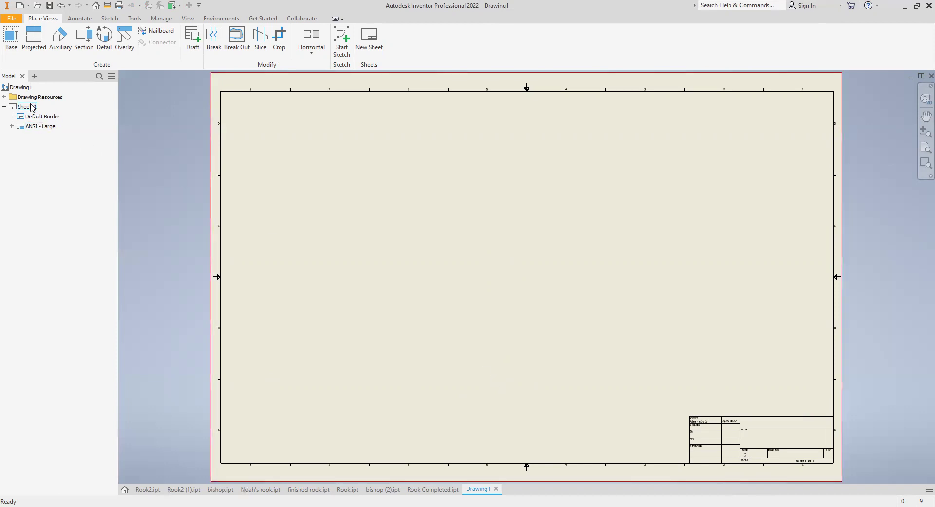
# - Change Sheet:1 to size A (8.5 × 11 in, landscape) in Edit Sheet
pyautogui.rightClick(27, 106)
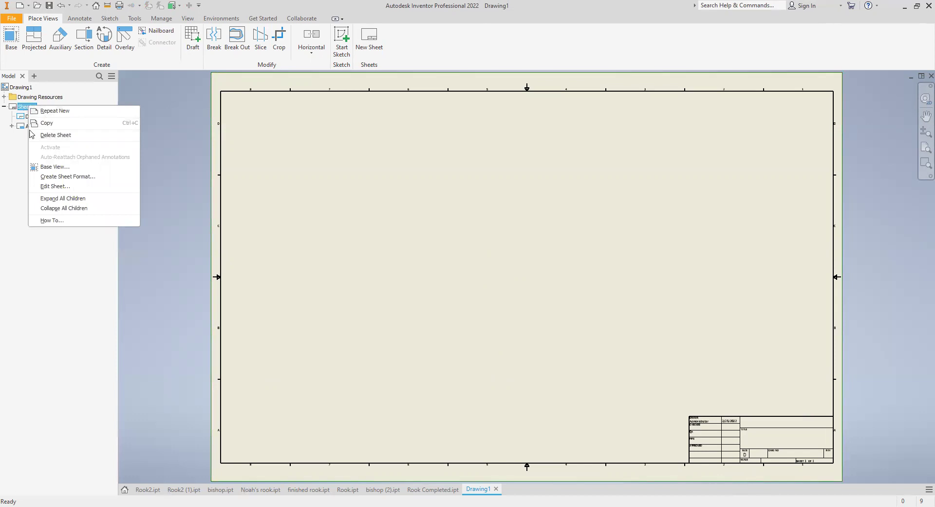
pyautogui.click(67, 187)
pyautogui.click(149, 140)
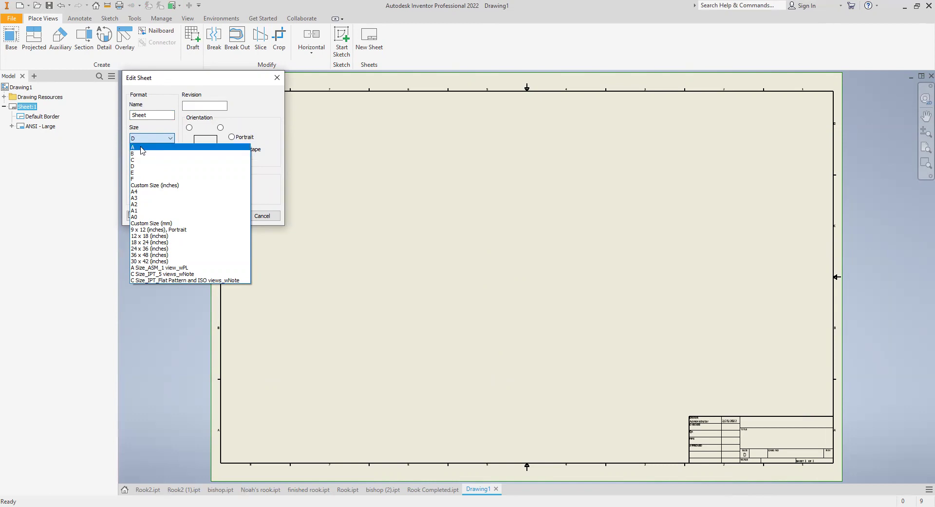
pyautogui.click(143, 148)
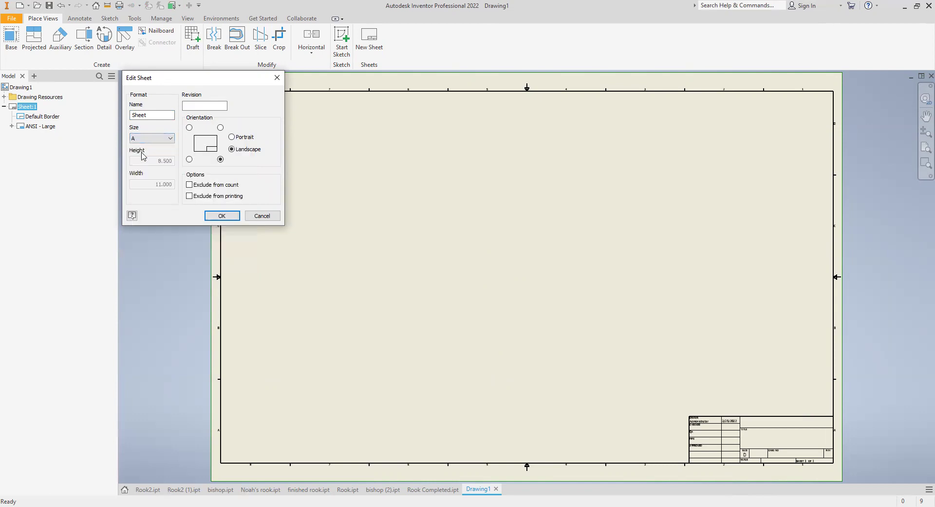
pyautogui.click(212, 219)
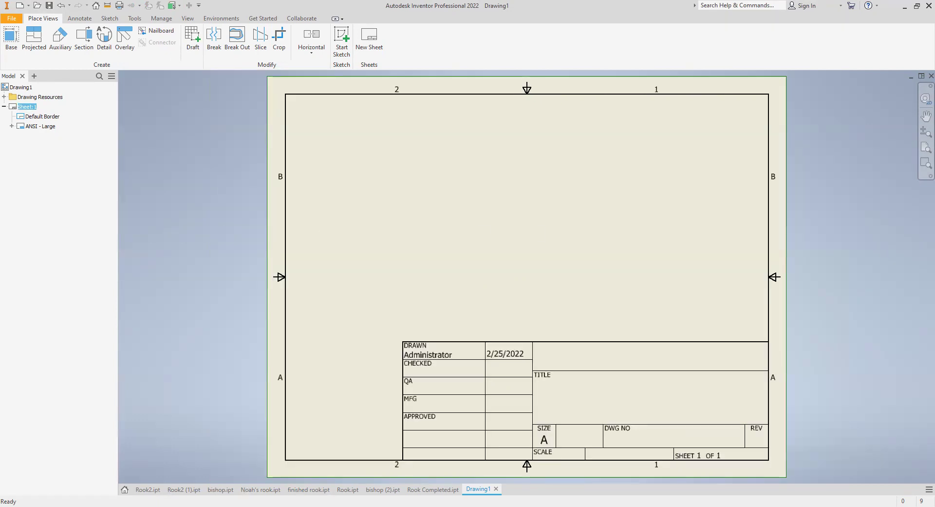
# - Delete the ANSI - Large title block and insert ANSI A from Drawing Resources
pyautogui.rightClick(17, 128)
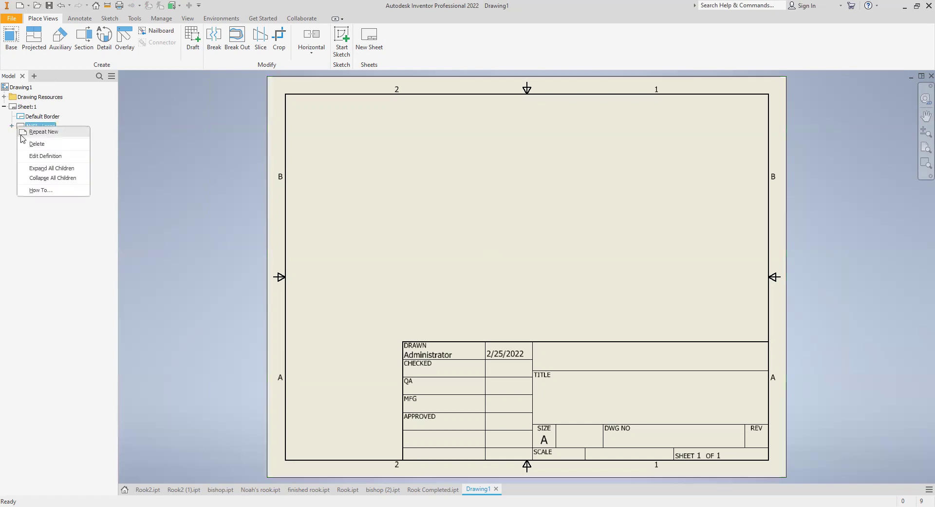
pyautogui.click(36, 143)
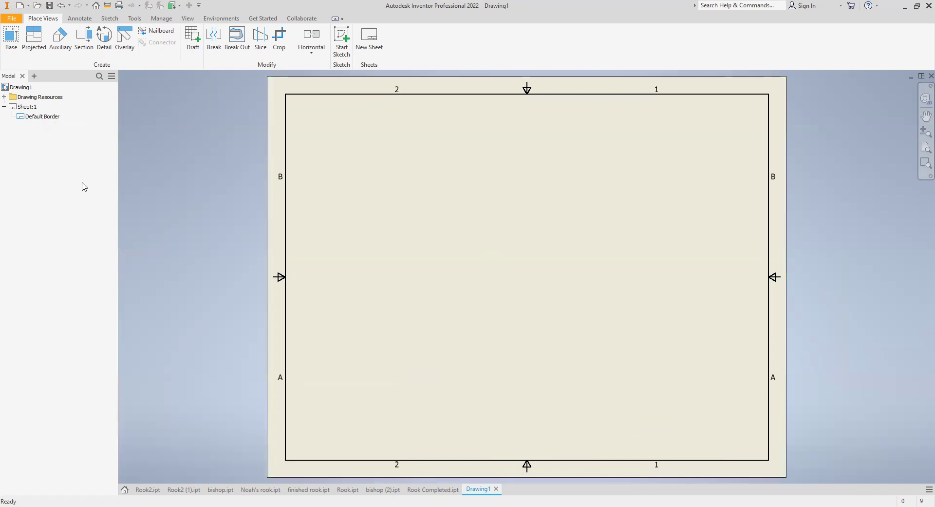
pyautogui.click(3, 97)
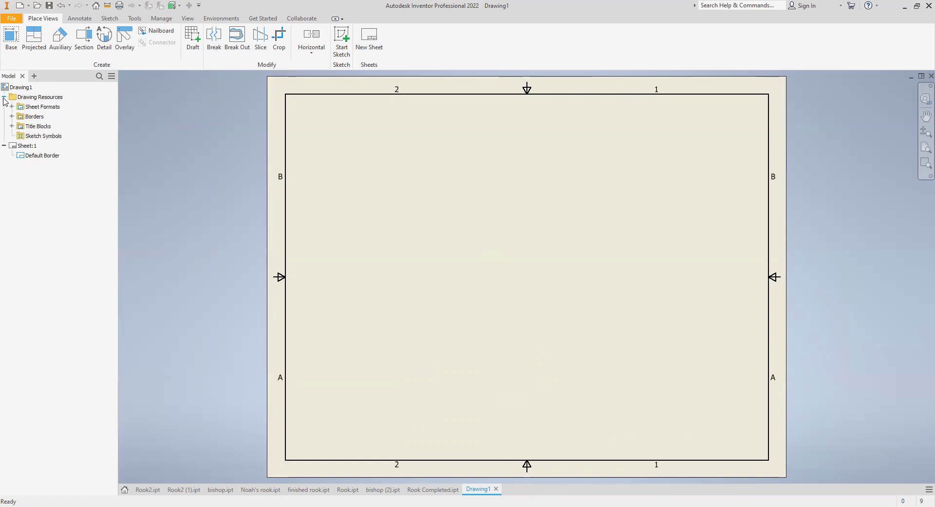
pyautogui.click(12, 127)
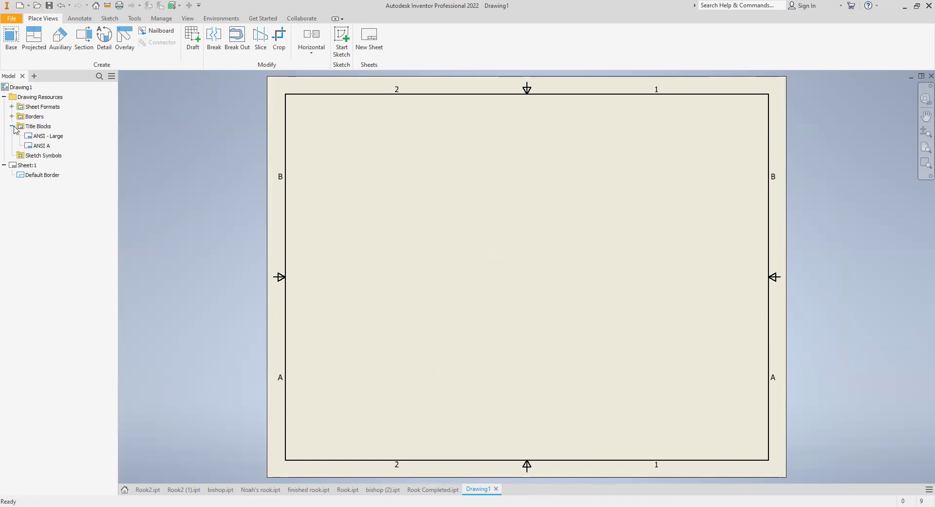
pyautogui.doubleClick(35, 149)
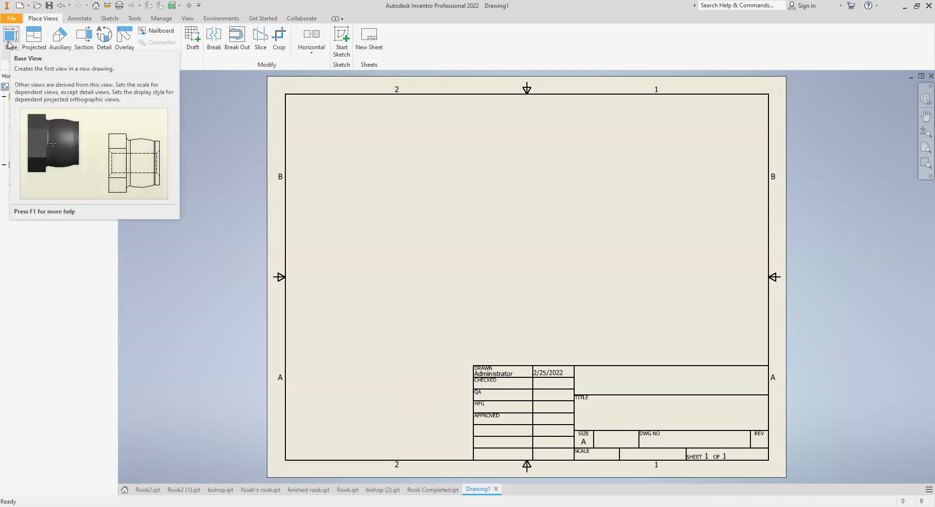
# - Place the rook's base view on the sheet's left, oriented from the back-left
pyautogui.click(8, 44)
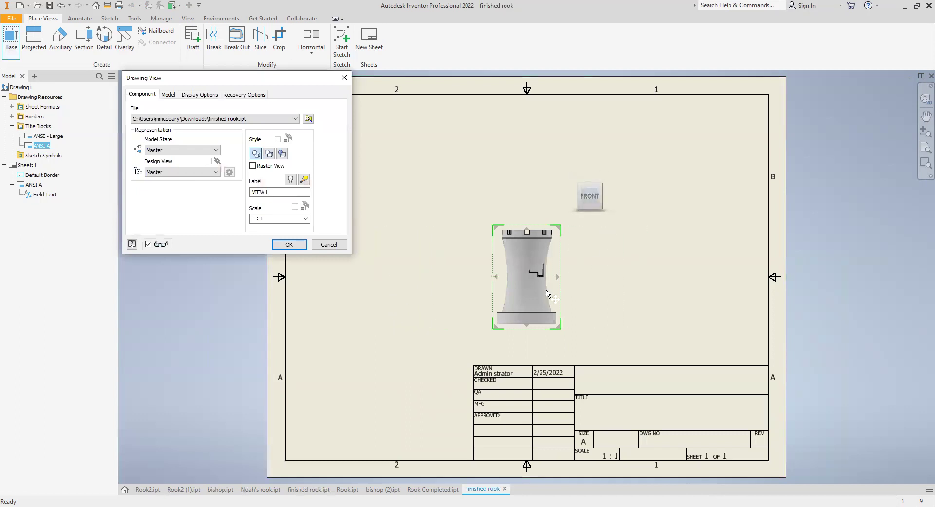
pyautogui.moveTo(523, 306); pyautogui.dragTo(401, 322)
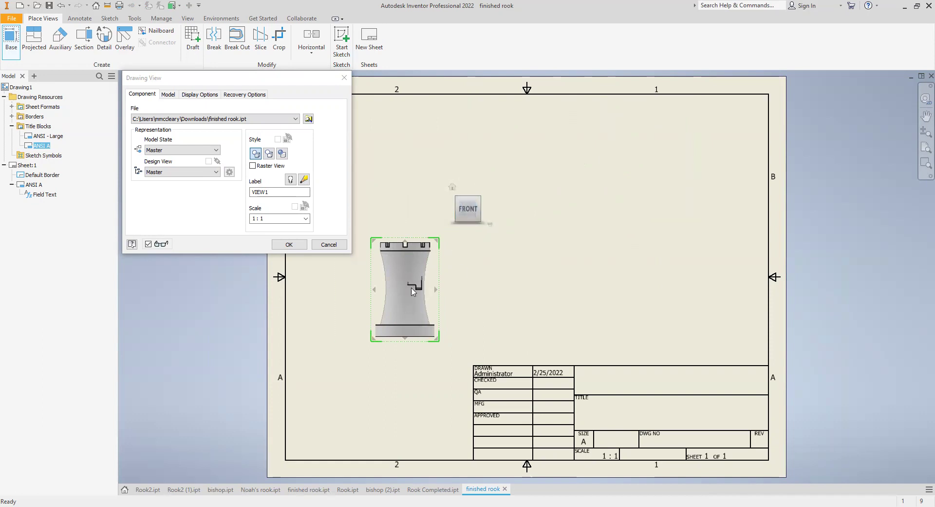
pyautogui.moveTo(458, 210)
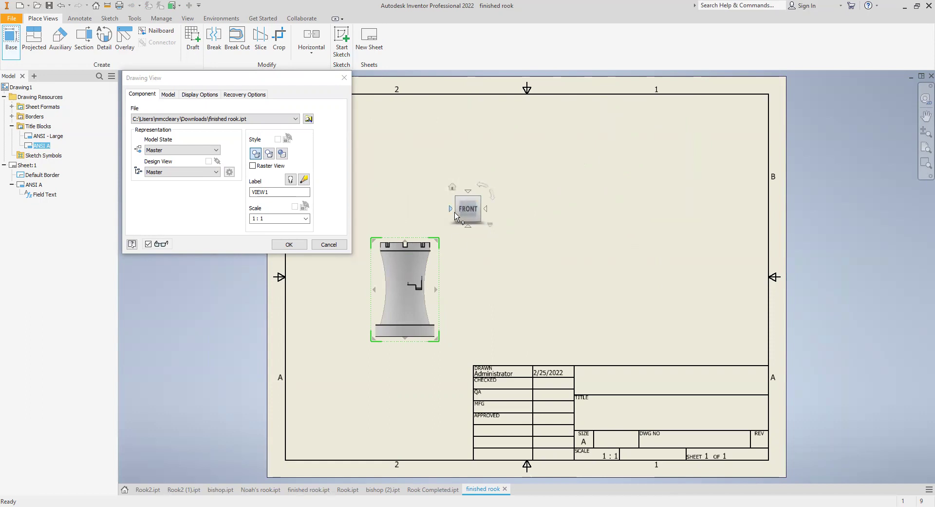
pyautogui.click(452, 209)
pyautogui.click(458, 212)
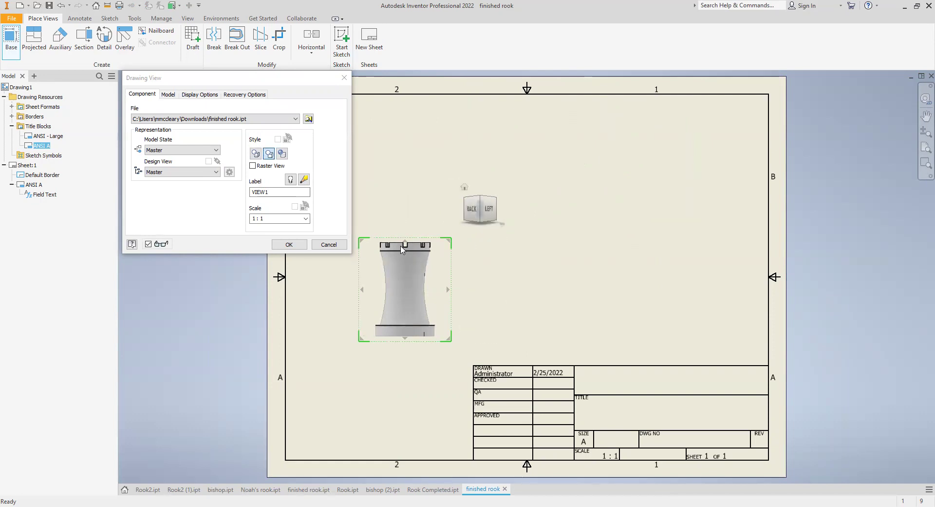
# - Project top, side and isometric views from the base view and finish
pyautogui.click(406, 157)
pyautogui.click(588, 300)
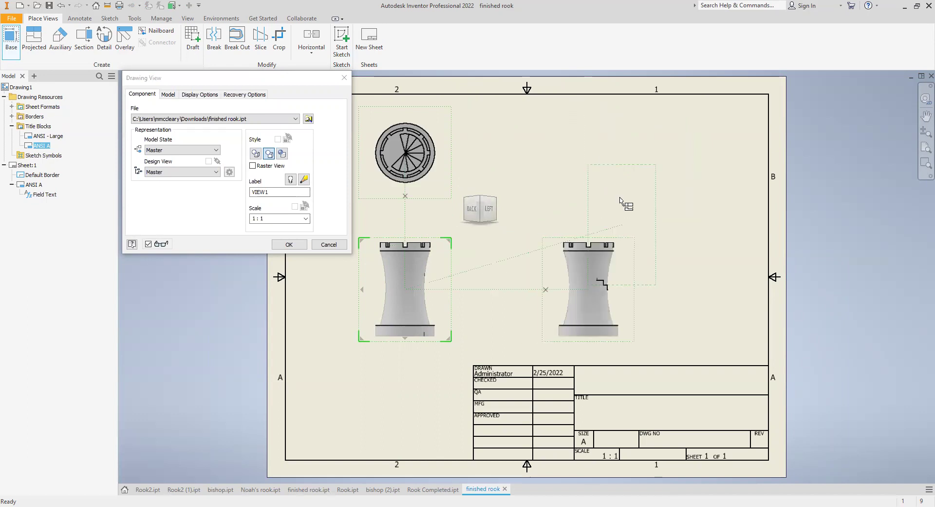
pyautogui.click(593, 165)
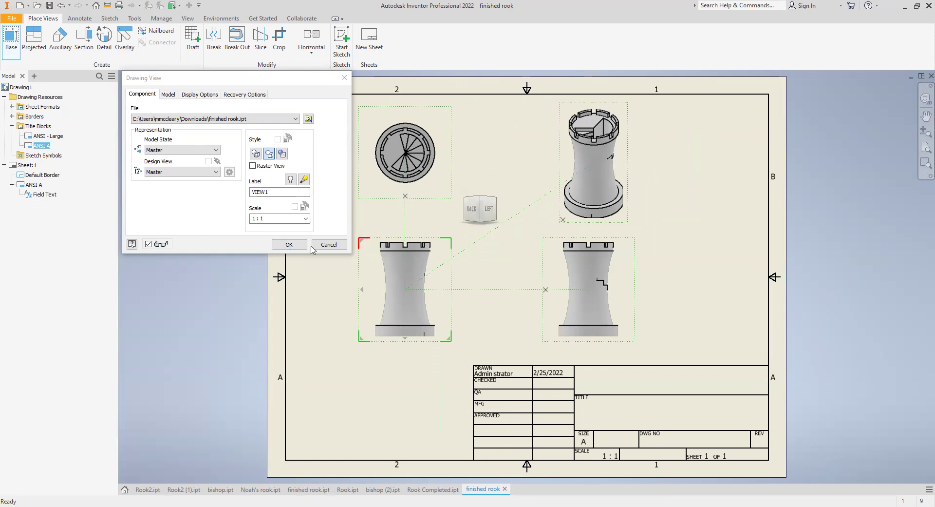
pyautogui.click(284, 245)
# - Delete the existing right-side and top views
pyautogui.rightClick(632, 322)
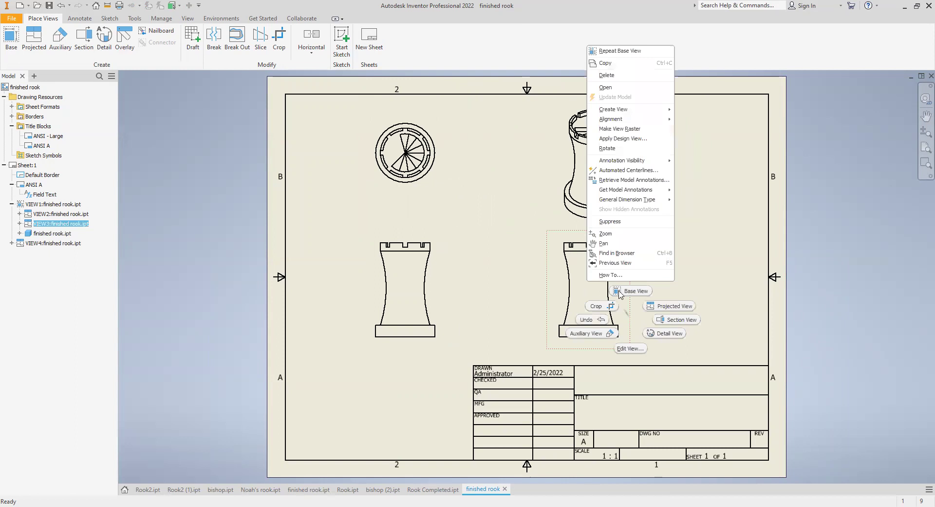
pyautogui.click(615, 77)
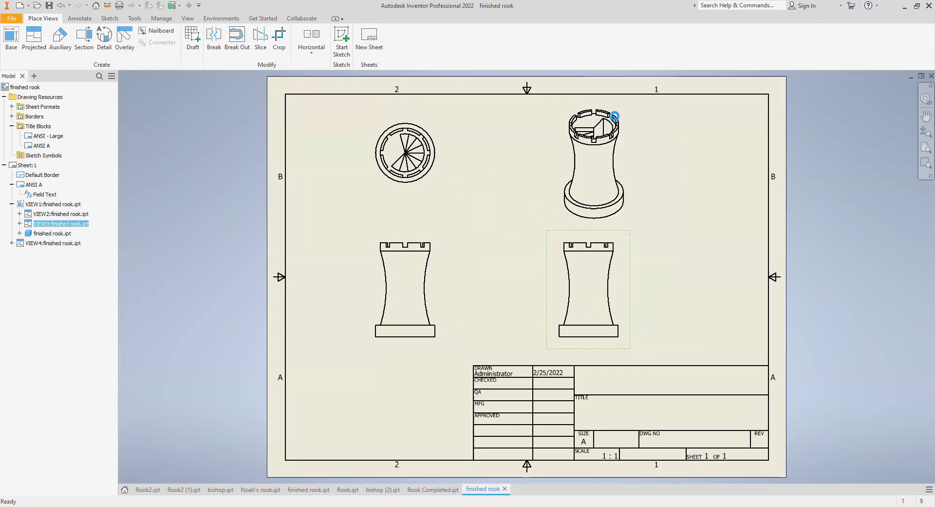
pyautogui.press('Return')
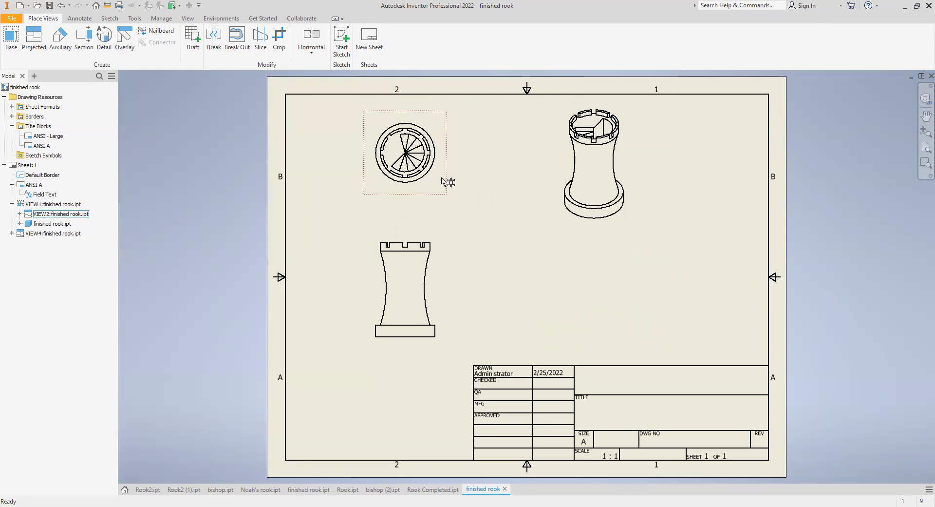
pyautogui.rightClick(445, 177)
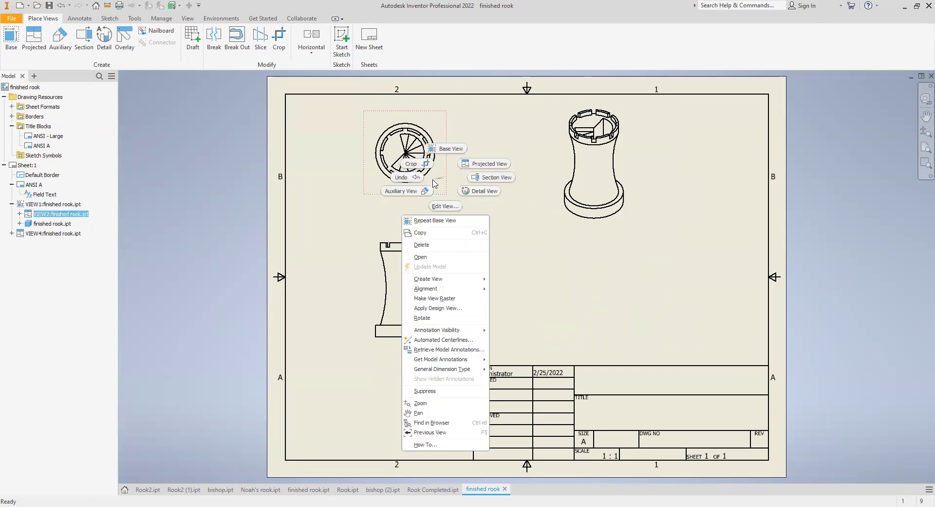
pyautogui.click(436, 244)
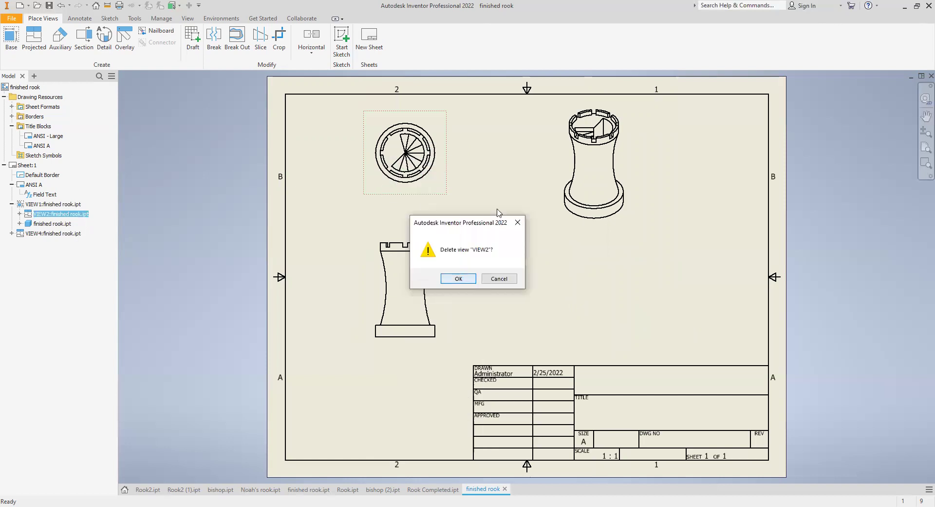
pyautogui.click(465, 276)
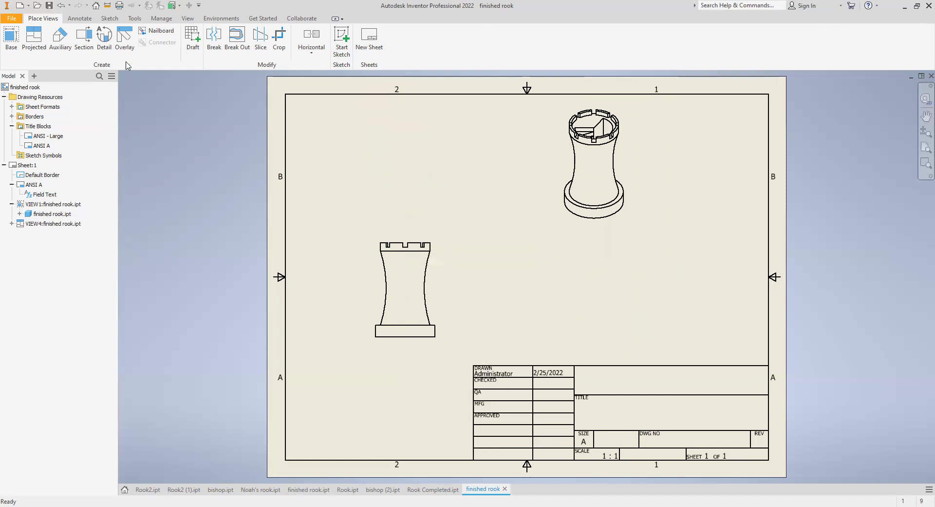
# - Project new top and right-side views from the front view
pyautogui.click(33, 37)
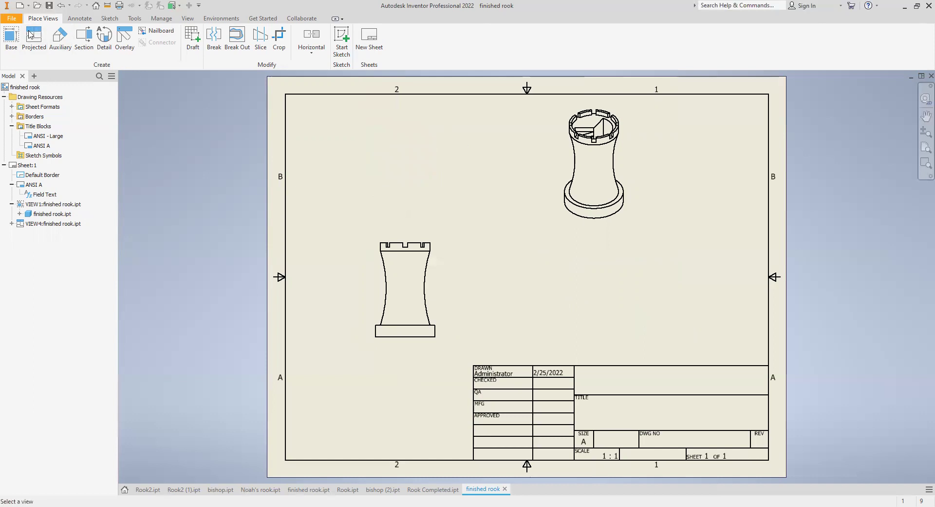
pyautogui.click(389, 269)
pyautogui.click(387, 155)
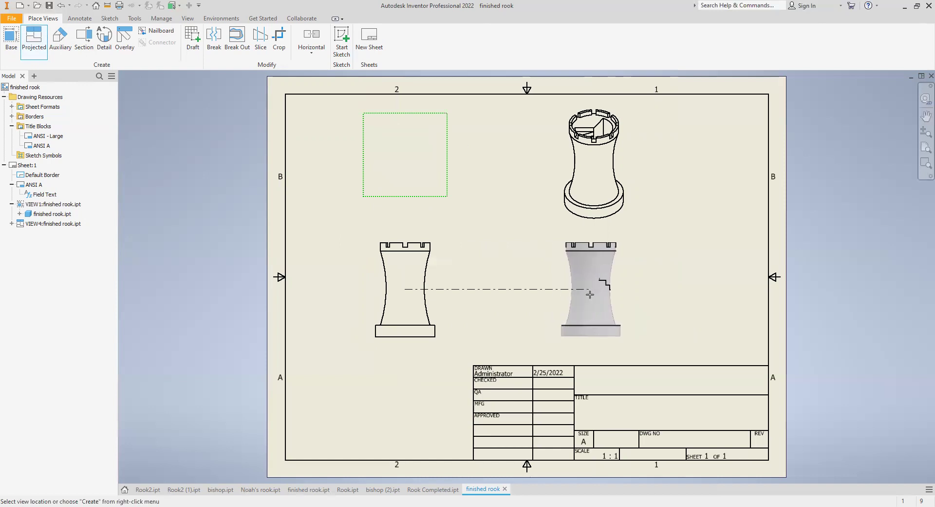
pyautogui.click(590, 294)
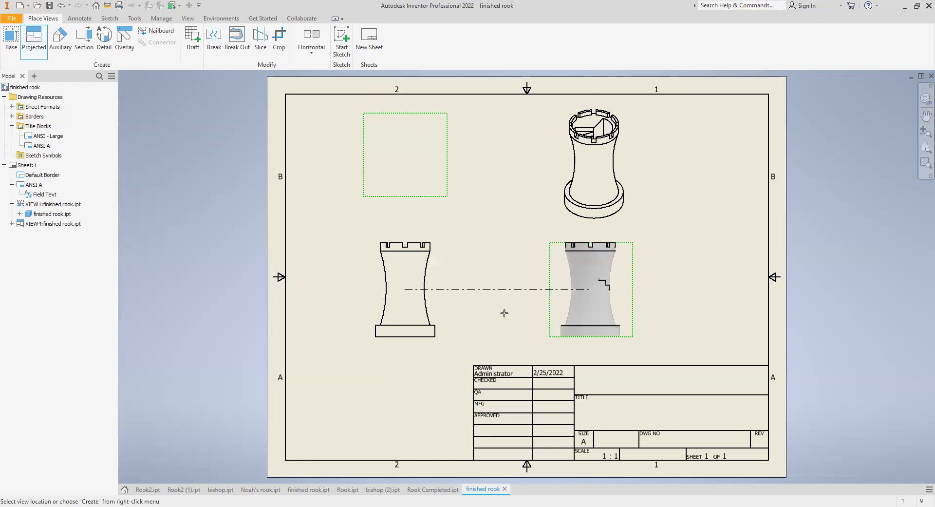
pyautogui.rightClick(427, 199)
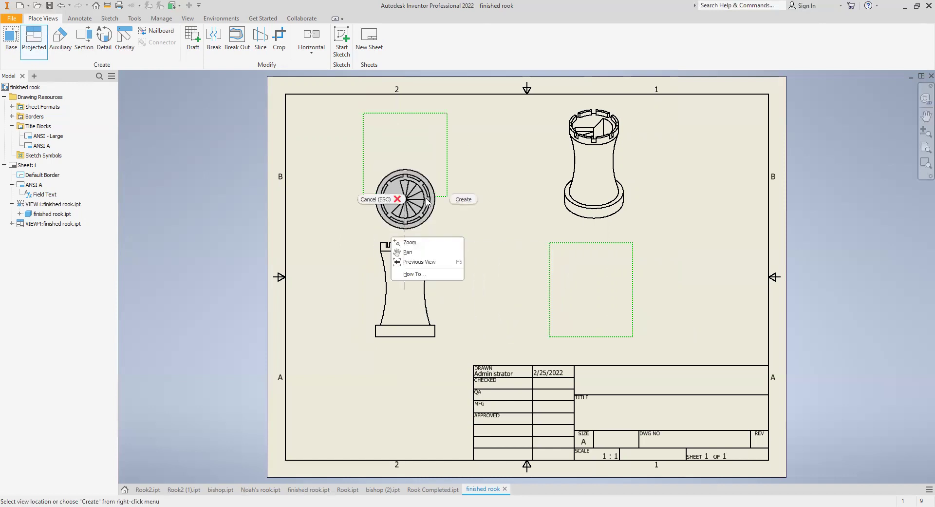
pyautogui.click(466, 197)
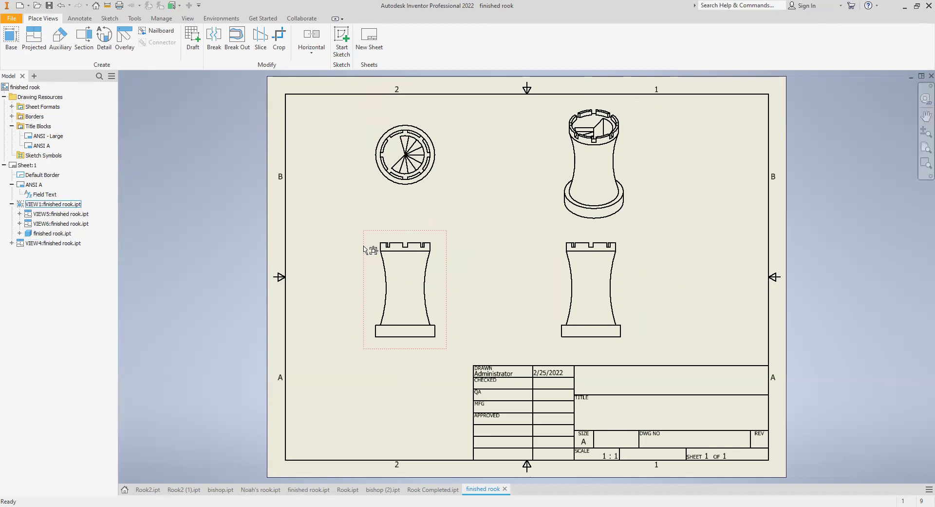
# - Move the front view left and up and the right-side view further right
pyautogui.moveTo(367, 257); pyautogui.dragTo(344, 279)
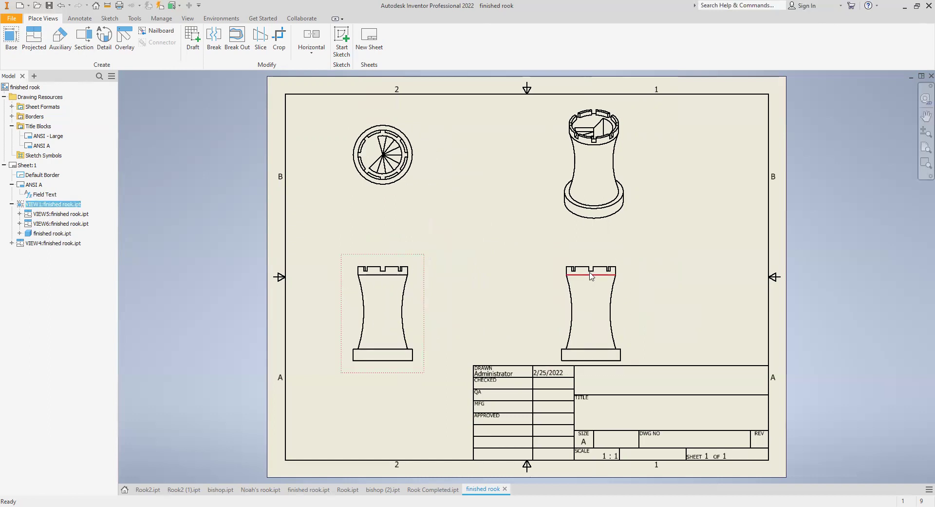
pyautogui.moveTo(590, 276); pyautogui.dragTo(612, 283)
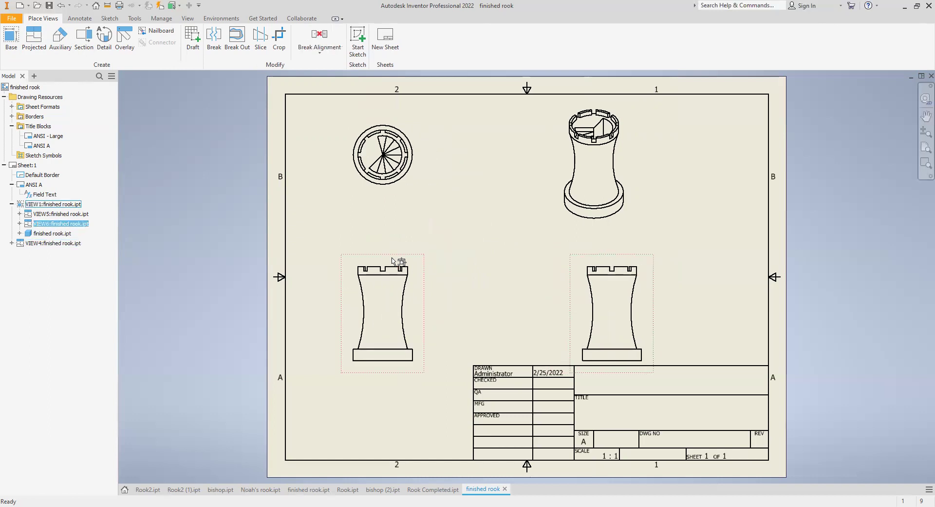
pyautogui.moveTo(392, 260); pyautogui.dragTo(388, 236)
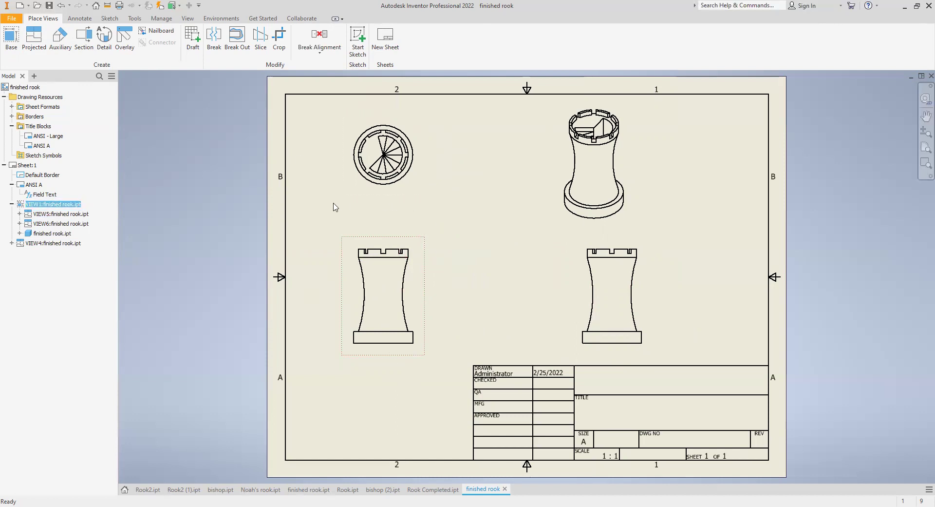
# - Dimension the top view's outer circle as Ø1.25
pyautogui.click(71, 19)
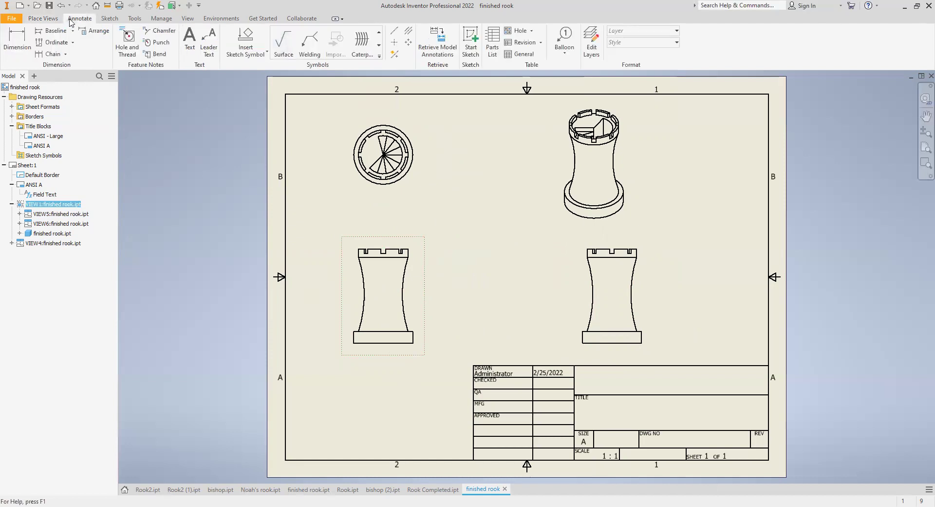
pyautogui.click(21, 40)
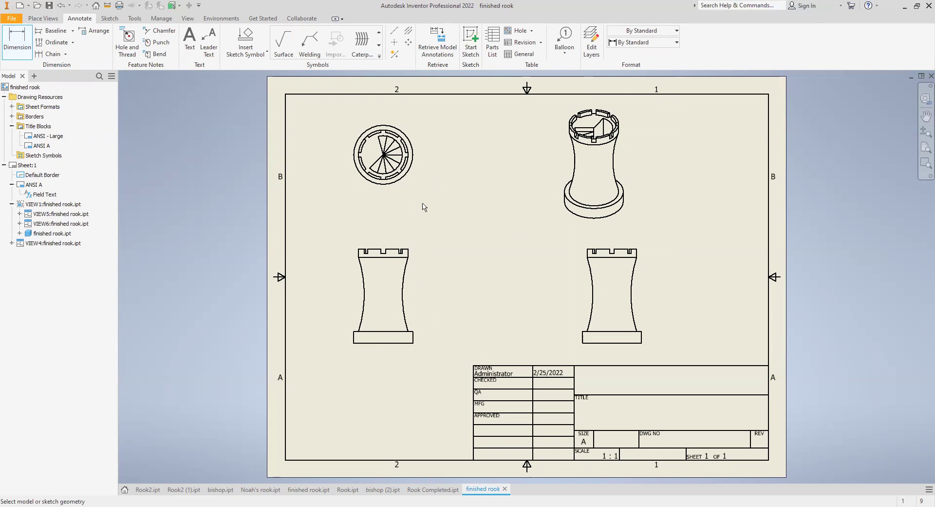
pyautogui.click(412, 167)
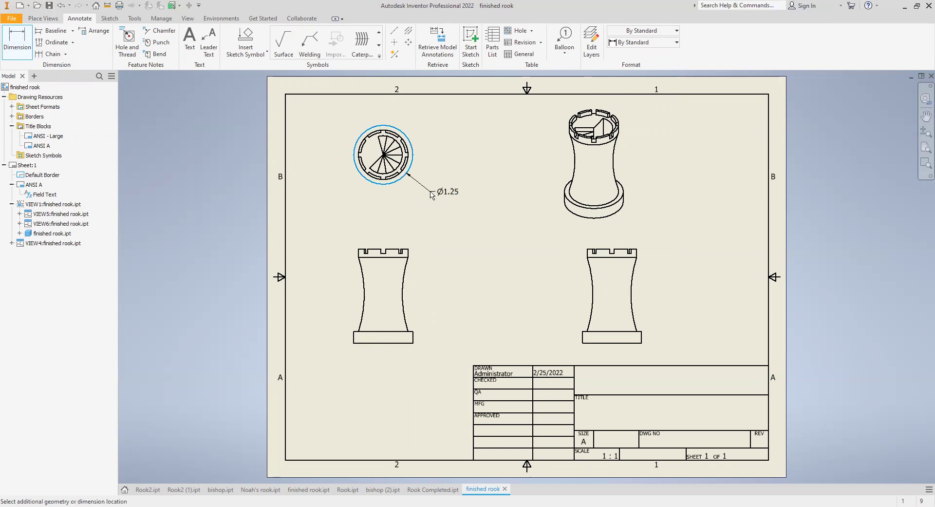
pyautogui.click(526, 234)
pyautogui.press('Return')
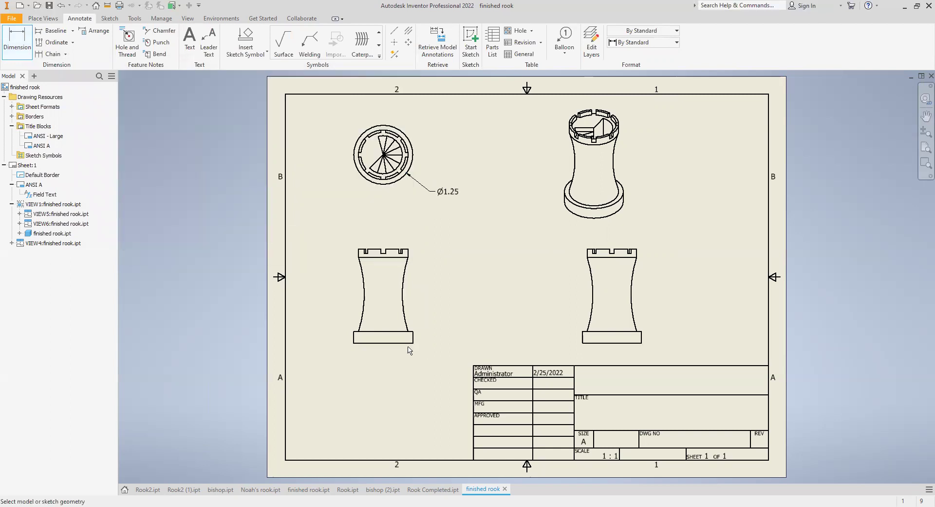
# - Add the 2.00 overall height and .25 base height to the front view
pyautogui.click(392, 342)
pyautogui.click(393, 252)
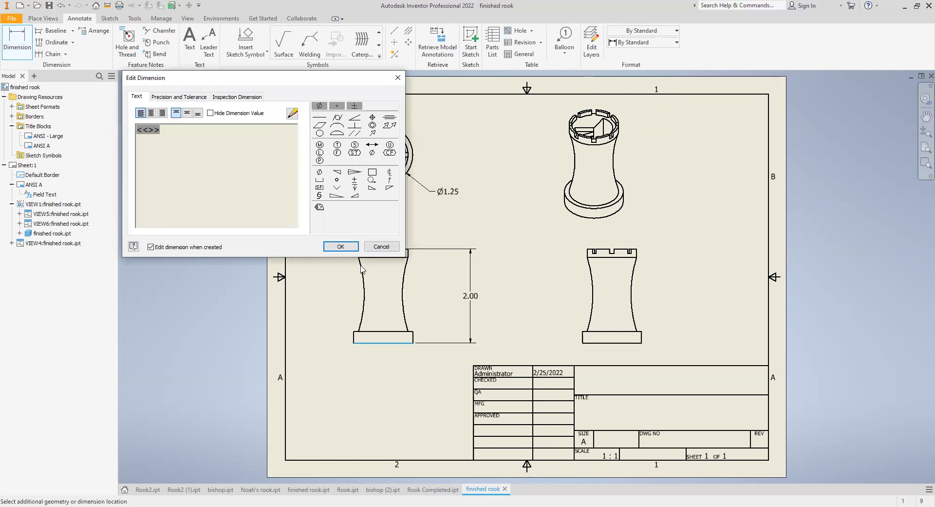
pyautogui.press('Return')
pyautogui.click(412, 340)
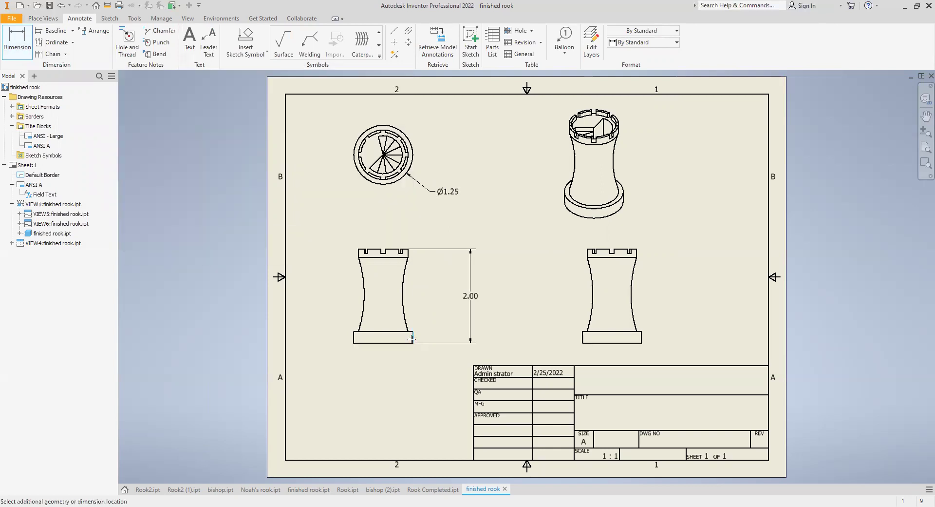
pyautogui.press('Escape')
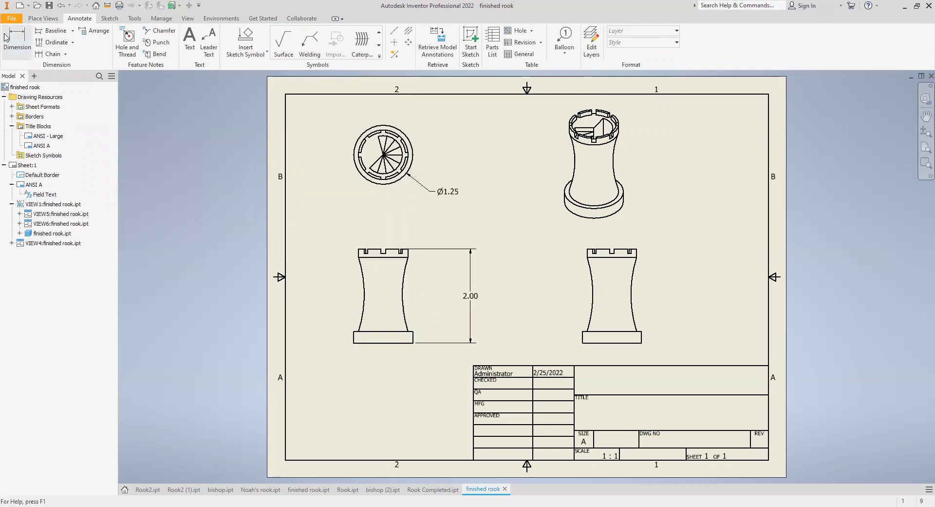
pyautogui.click(17, 44)
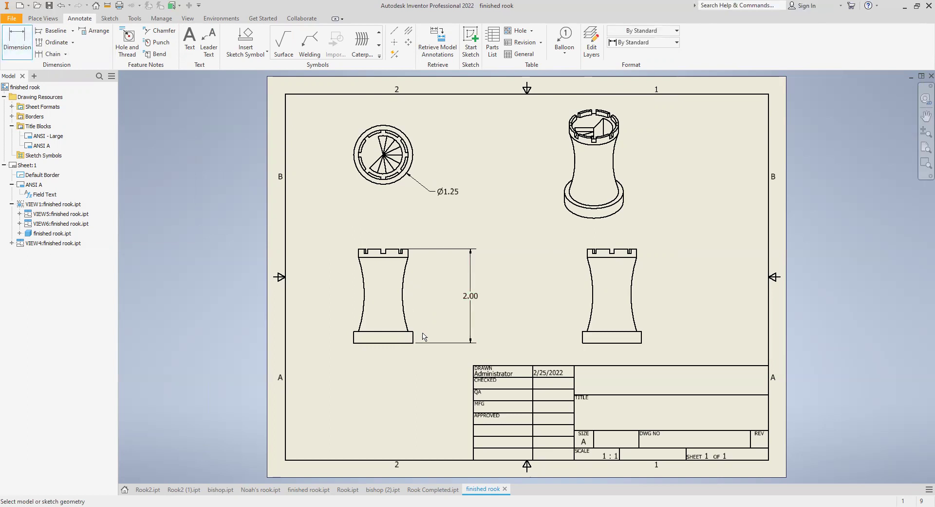
pyautogui.scroll(5, 423, 336)
pyautogui.click(398, 342)
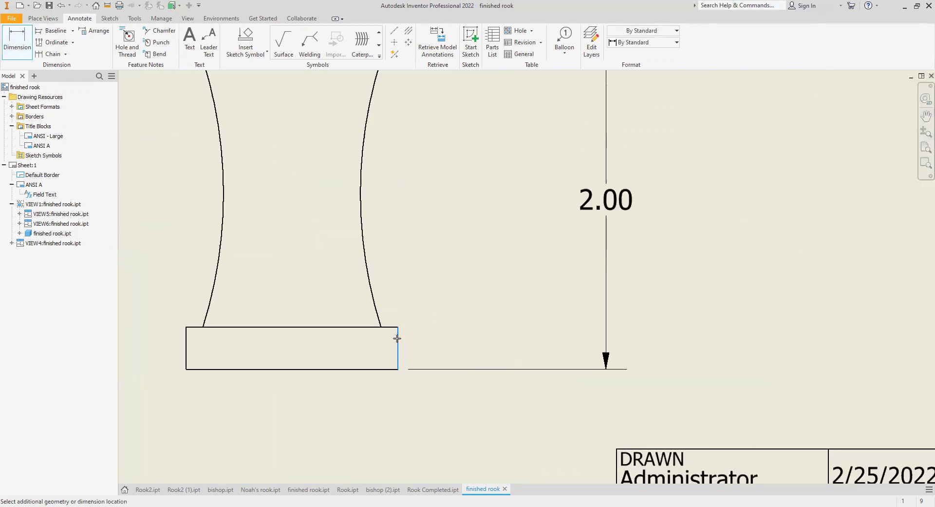
pyautogui.click(449, 339)
pyautogui.click(345, 250)
pyautogui.scroll(-2, 409, 258)
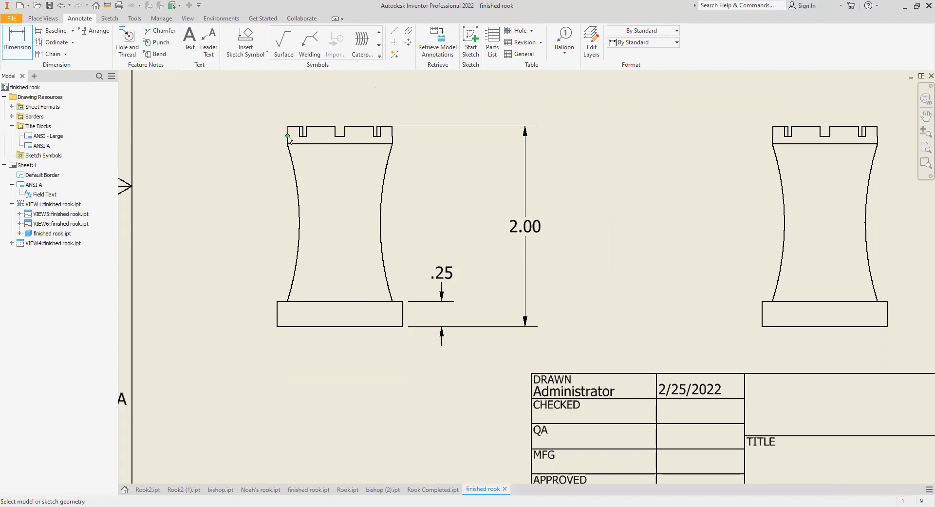
# - Add the .18 and .10 dimensions at the top of the front view
pyautogui.click(394, 145)
pyautogui.click(397, 130)
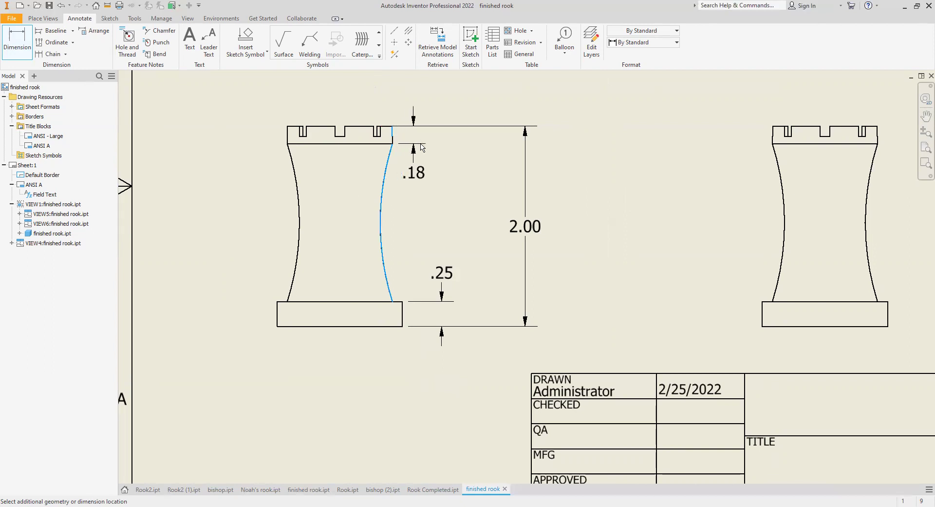
pyautogui.click(388, 246)
pyautogui.click(341, 246)
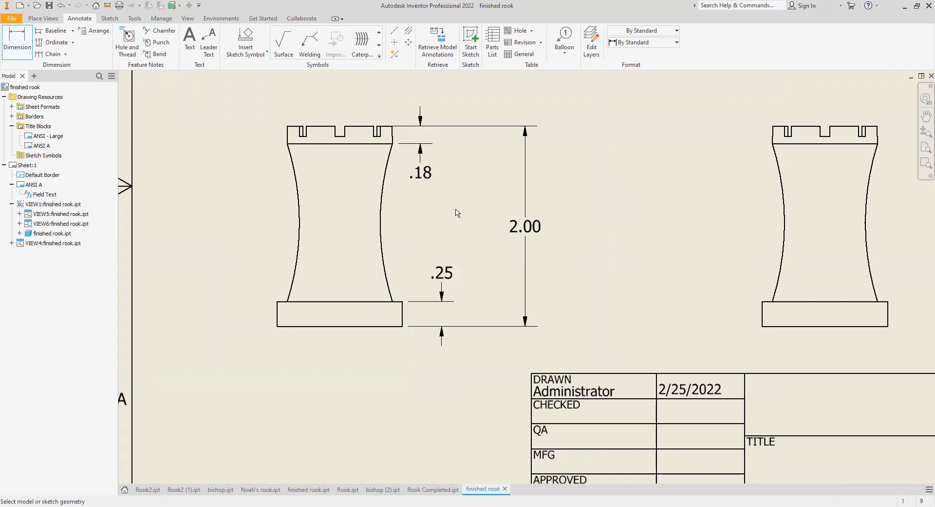
pyautogui.click(392, 136)
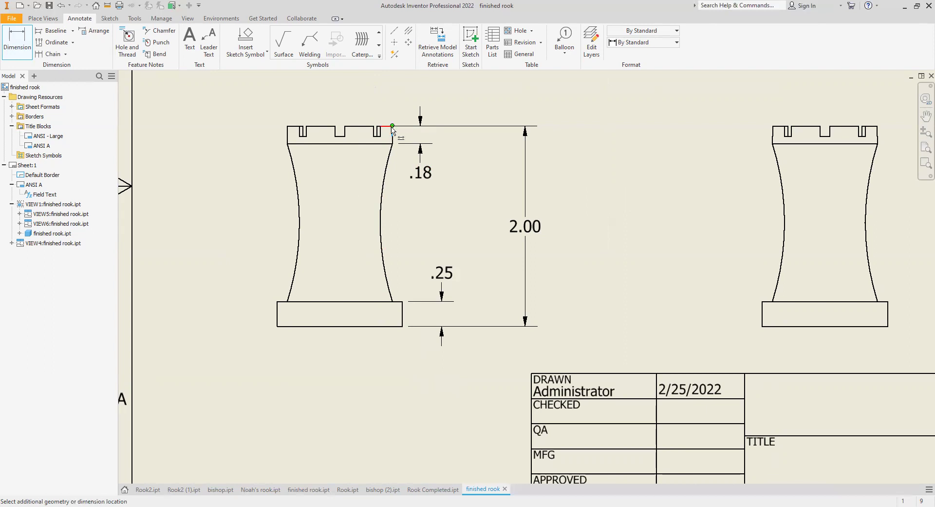
pyautogui.click(393, 128)
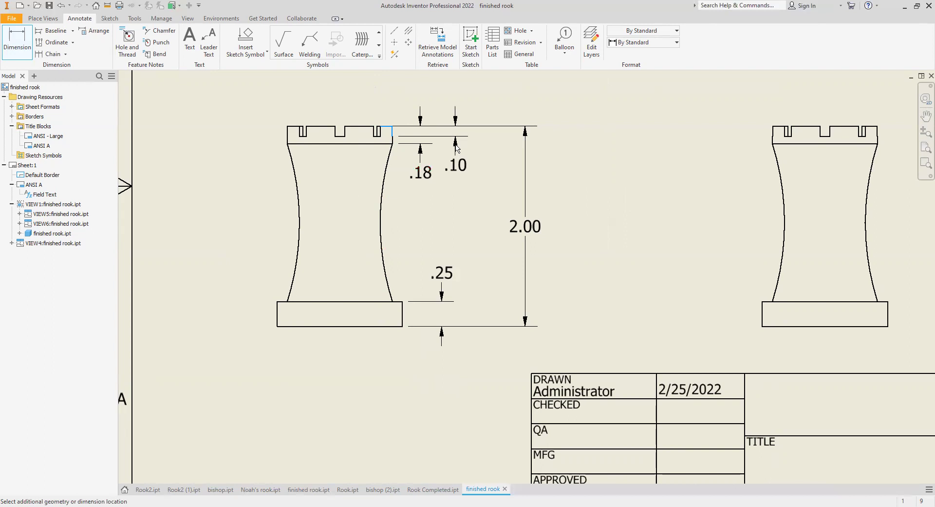
pyautogui.click(477, 235)
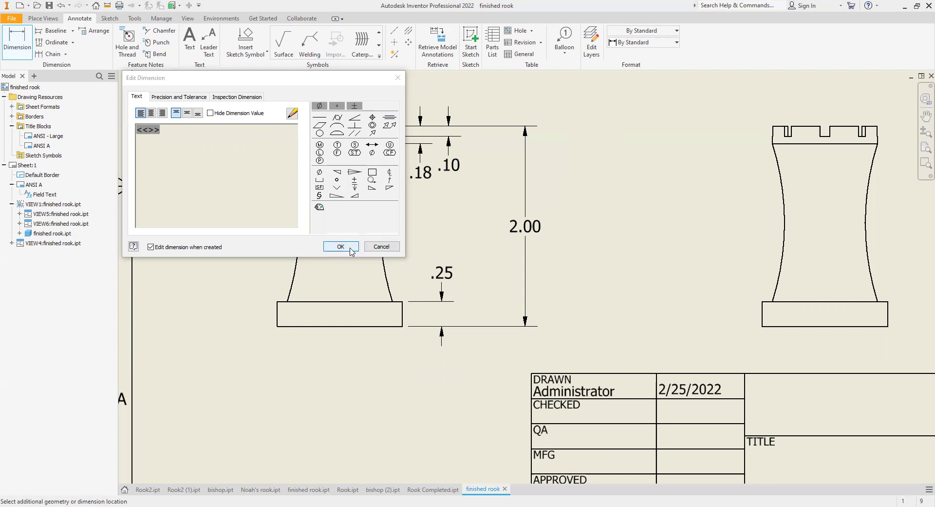
pyautogui.press('Return')
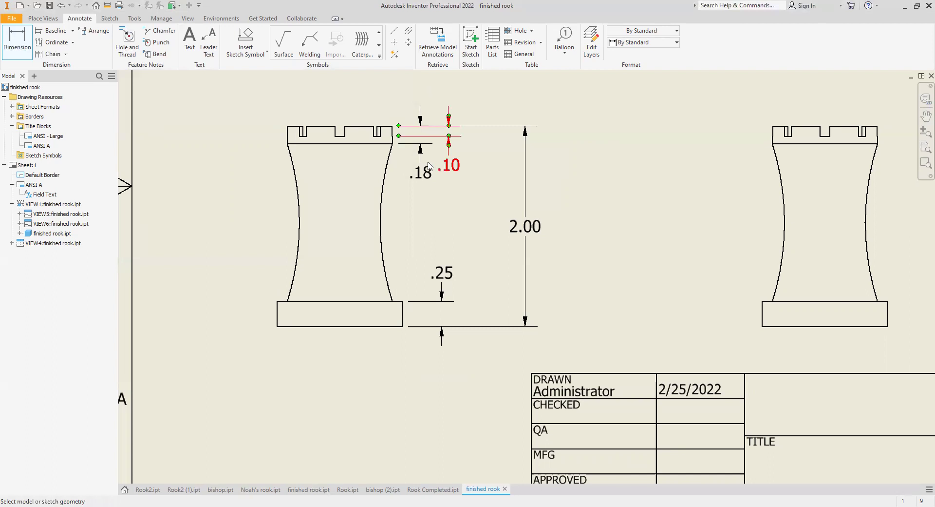
# - Confirm the .10 dimension and exit the Dimension tool
pyautogui.click(429, 166)
pyautogui.press('Return')
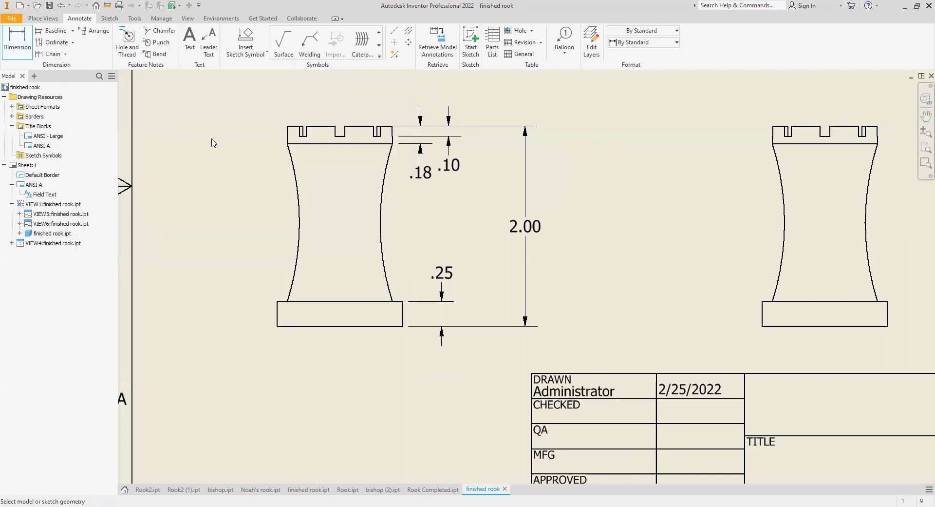
pyautogui.rightClick(212, 142)
pyautogui.click(244, 138)
# - Drag the .10 and .18 dimension texts apart so they no longer overlap
pyautogui.click(423, 173)
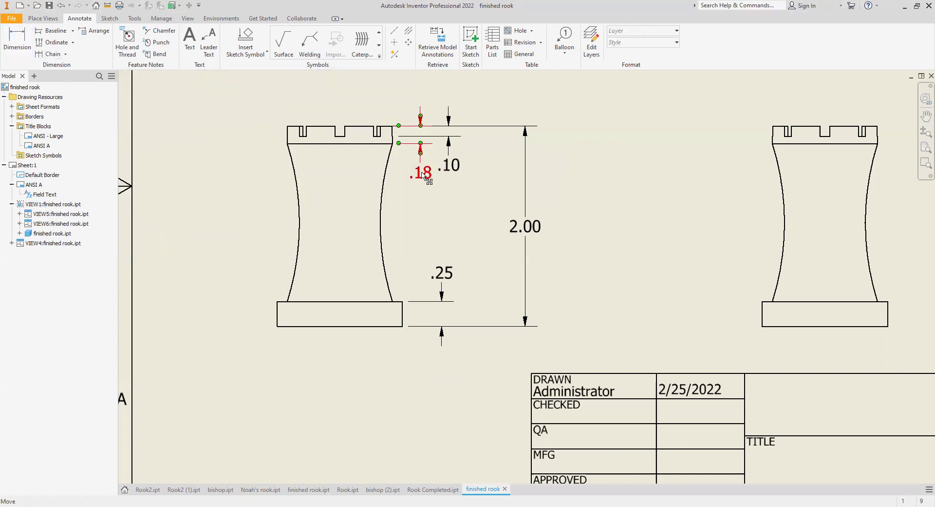
pyautogui.moveTo(423, 174)
pyautogui.mouseDown()
pyautogui.moveTo(487, 176)
pyautogui.moveTo(423, 178)
pyautogui.mouseUp()
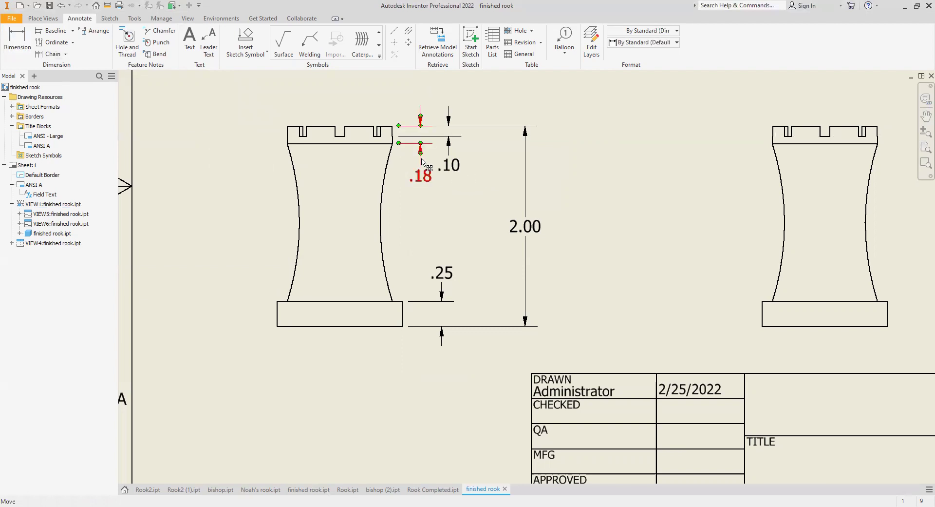
pyautogui.click(456, 168)
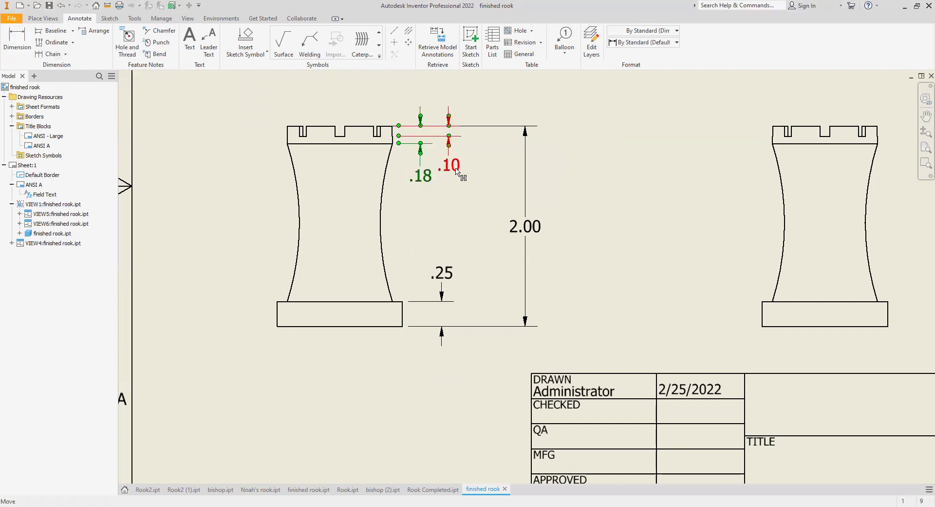
pyautogui.moveTo(449, 155); pyautogui.dragTo(422, 151)
pyautogui.click(438, 149)
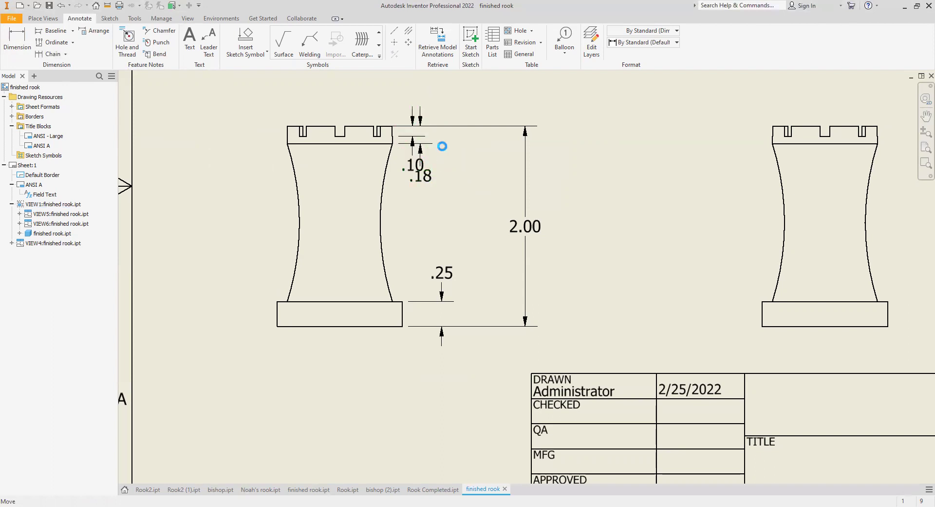
pyautogui.click(426, 156)
pyautogui.moveTo(423, 179)
pyautogui.mouseDown()
pyautogui.moveTo(443, 179)
pyautogui.moveTo(427, 182)
pyautogui.mouseUp()
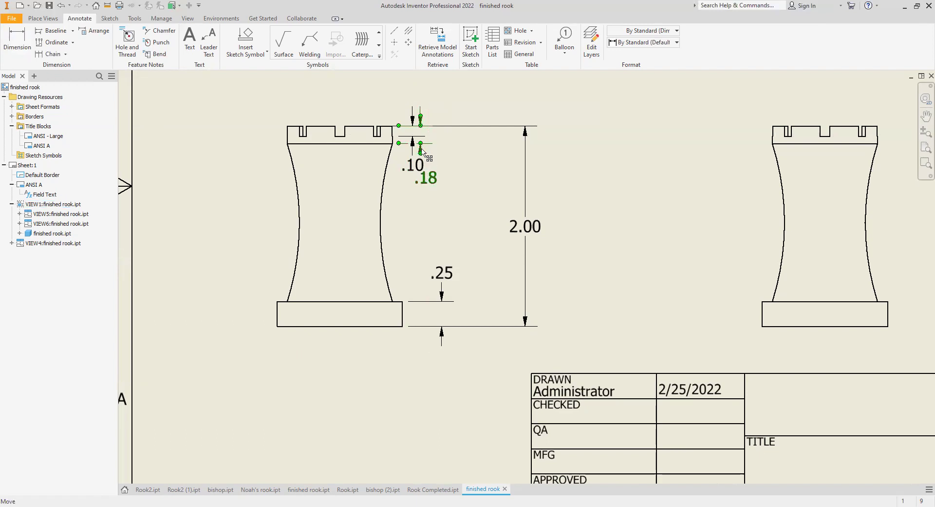
pyautogui.click(446, 192)
pyautogui.click(414, 167)
pyautogui.moveTo(414, 168); pyautogui.dragTo(436, 175)
pyautogui.click(477, 219)
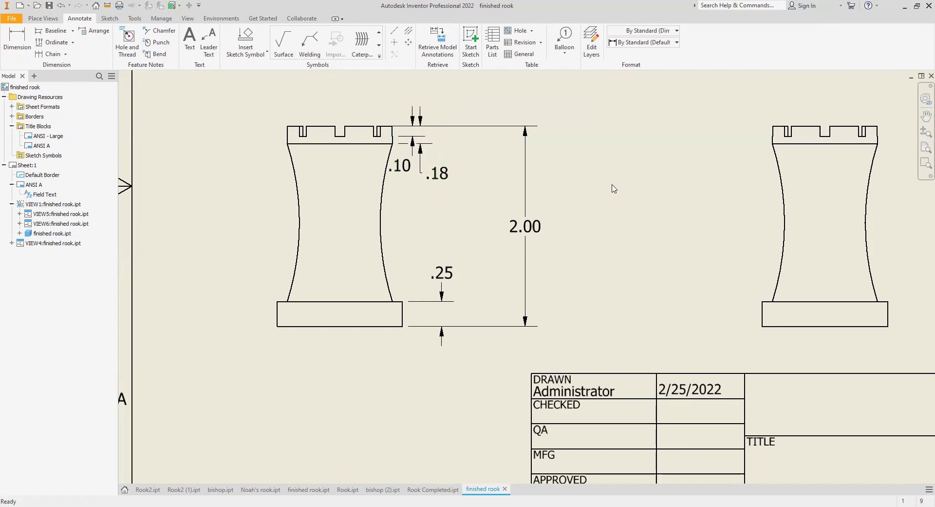
pyautogui.scroll(2, 648, 313)
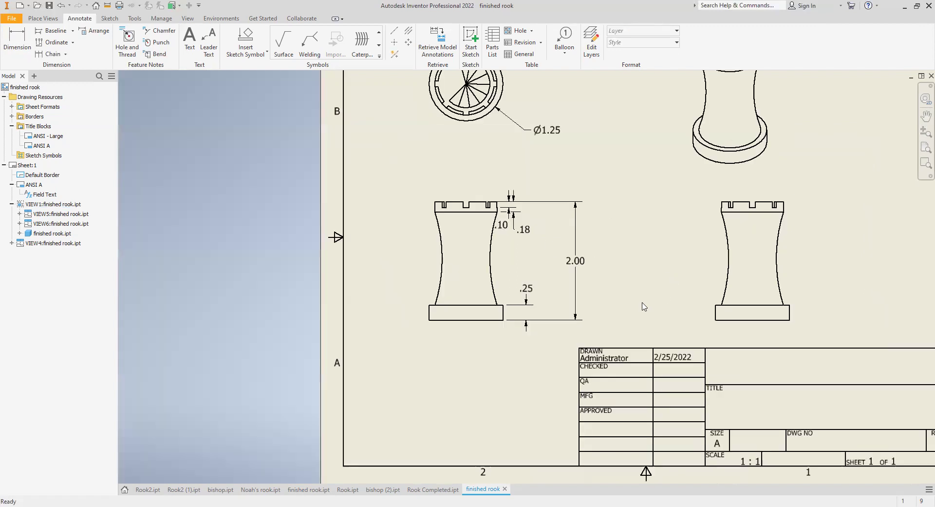
pyautogui.scroll(2, 632, 298)
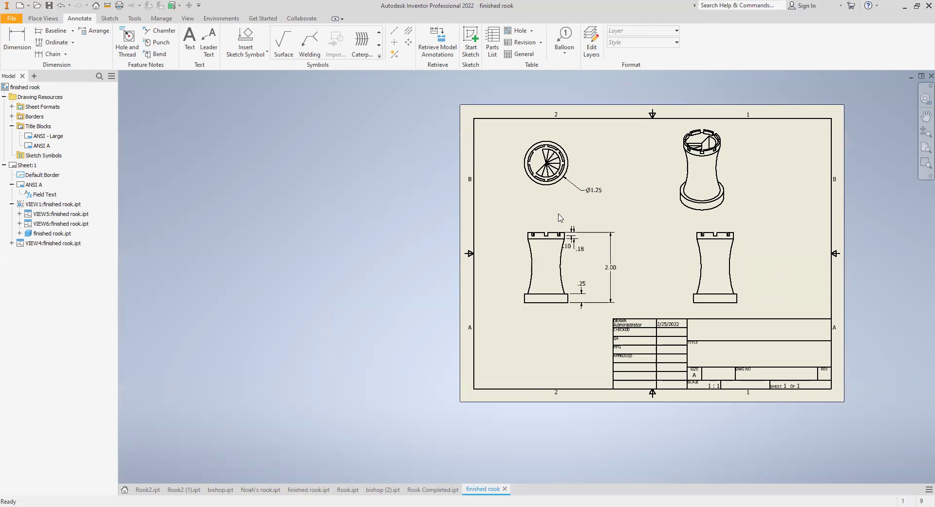
# - Add a 27° angle dimension between two stair lines in the top view
pyautogui.scroll(10, 545, 173)
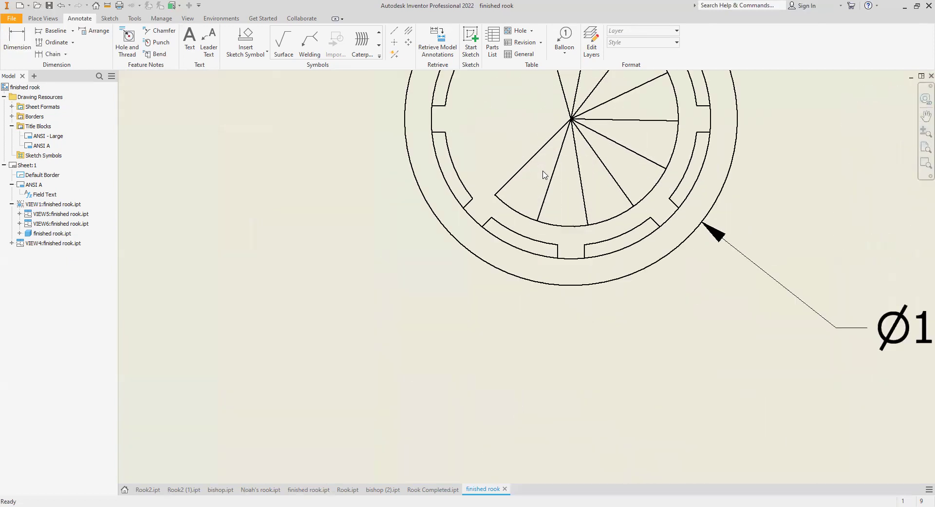
pyautogui.press('d')
pyautogui.click(522, 165)
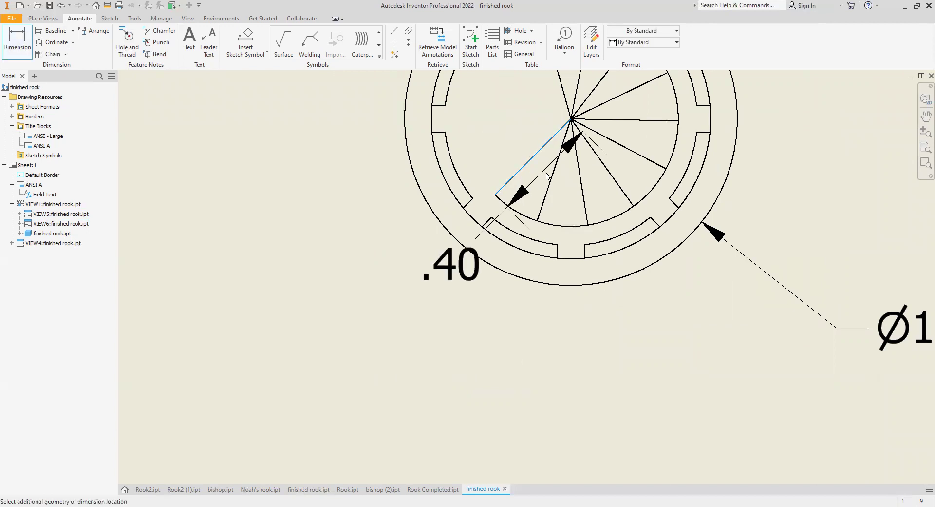
pyautogui.click(541, 190)
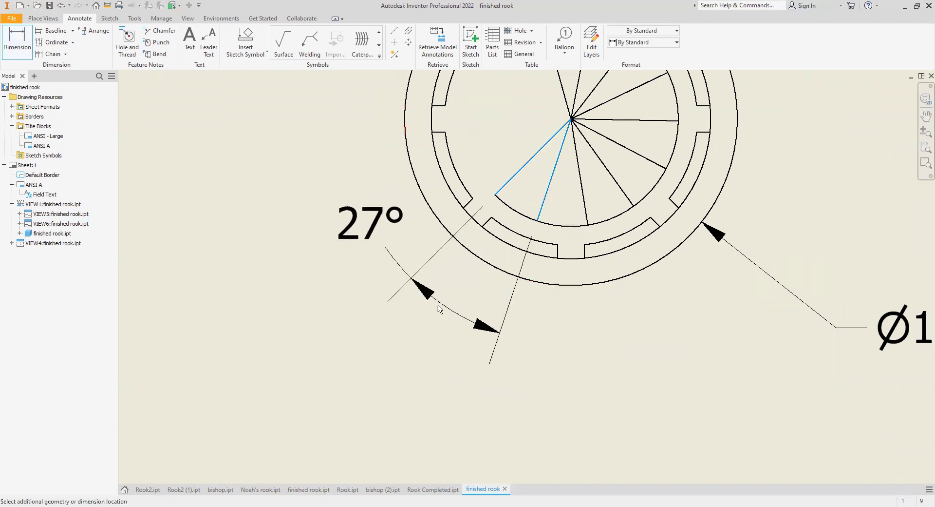
pyautogui.click(467, 274)
pyautogui.click(340, 247)
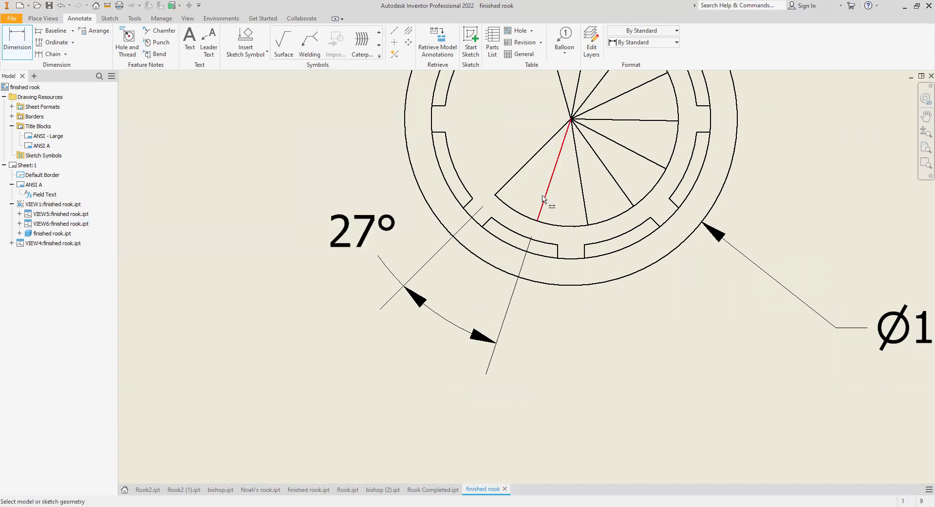
# - Append 'typ' to the 27° angle text, then remove it again
pyautogui.doubleClick(369, 232)
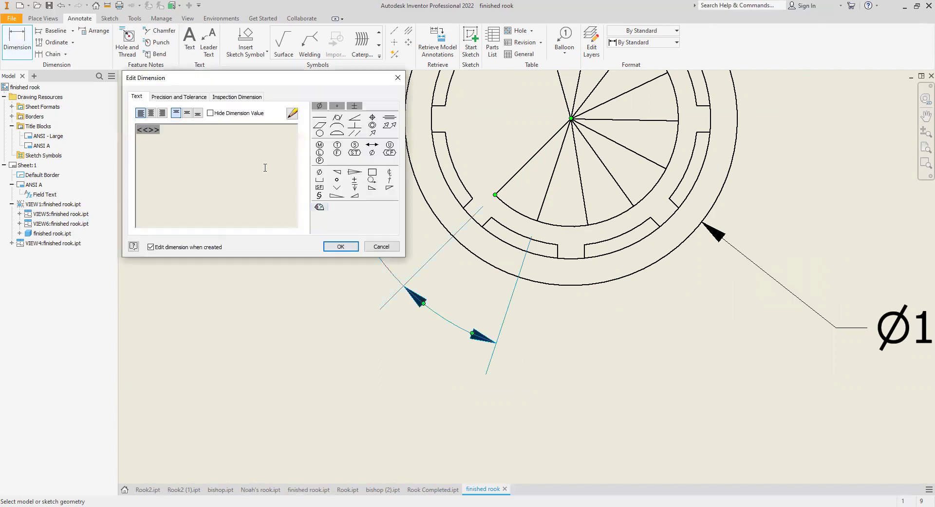
pyautogui.click(206, 137)
pyautogui.write('typ')
pyautogui.click(327, 246)
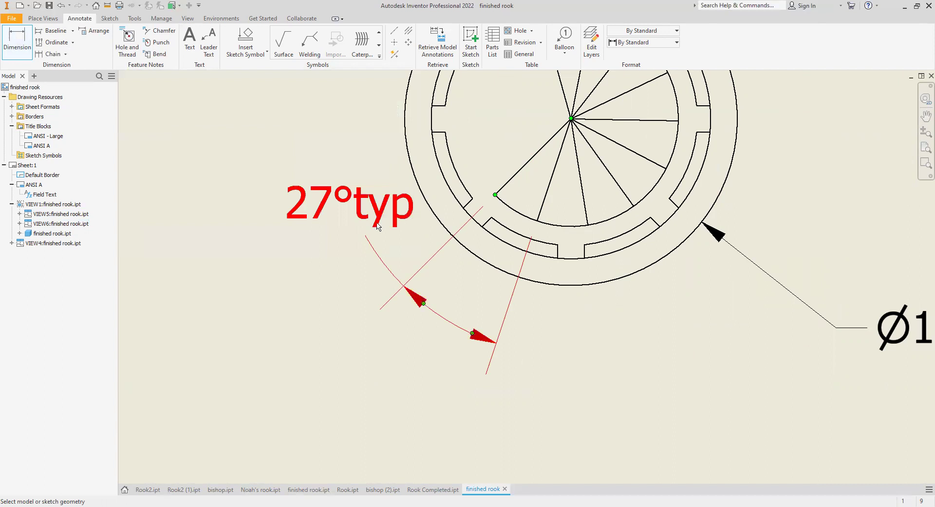
pyautogui.doubleClick(316, 212)
pyautogui.press('BackSpace')
pyautogui.press('BackSpace')
pyautogui.press('BackSpace')
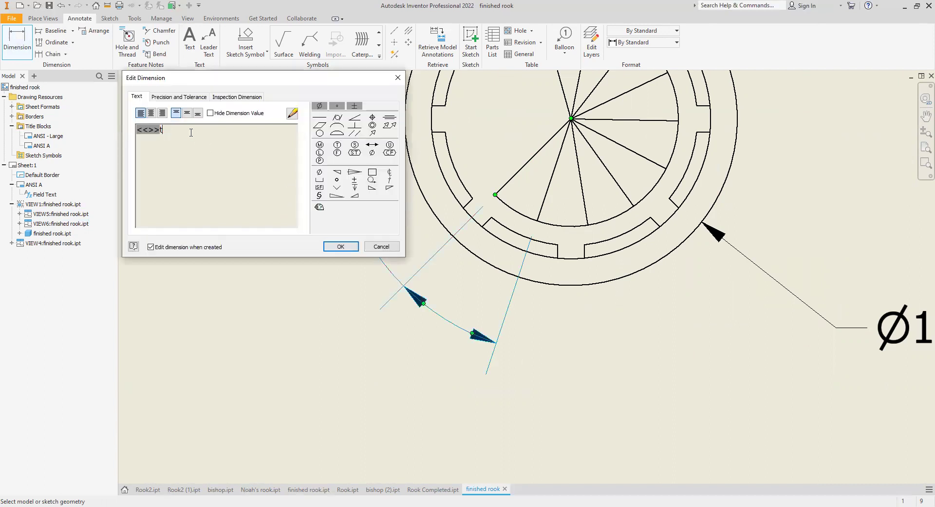
pyautogui.click(351, 247)
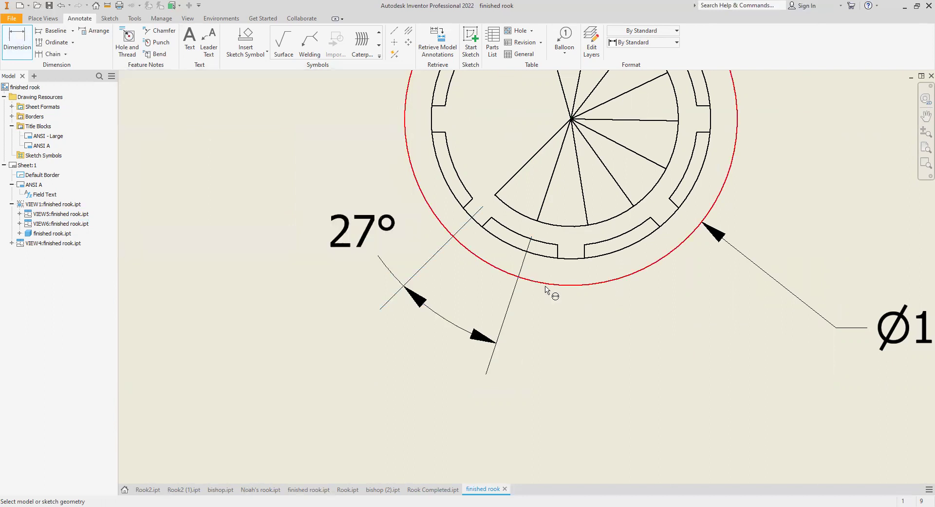
# - Dimension a notch width as .10 below the top view
pyautogui.scroll(-3, 529, 319)
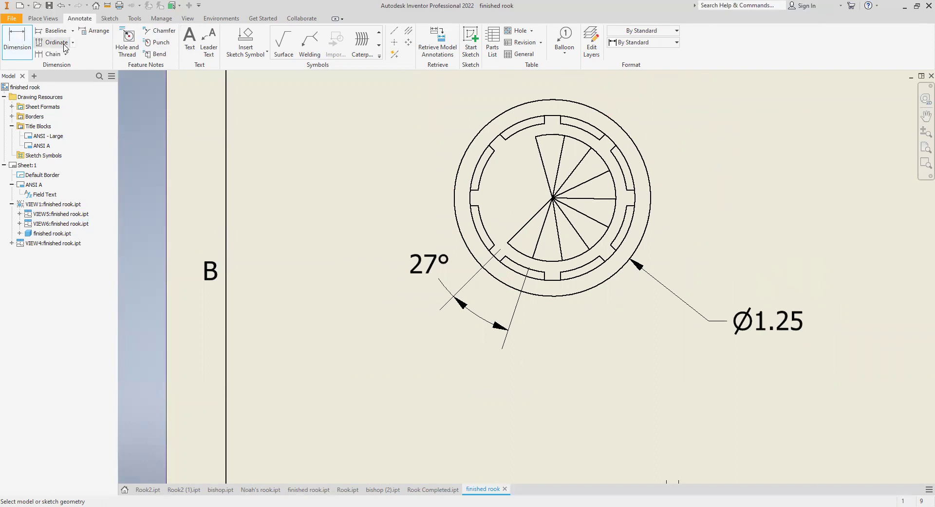
pyautogui.click(14, 41)
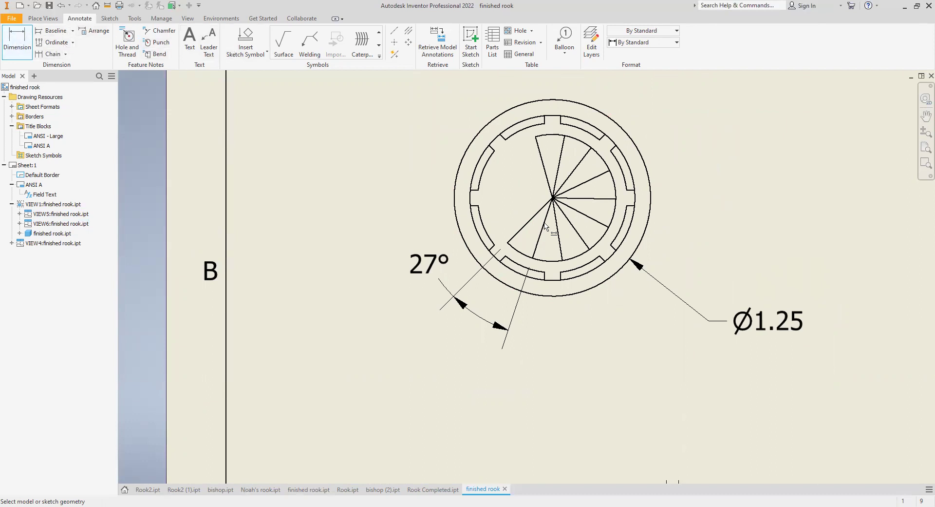
pyautogui.click(545, 275)
pyautogui.click(561, 276)
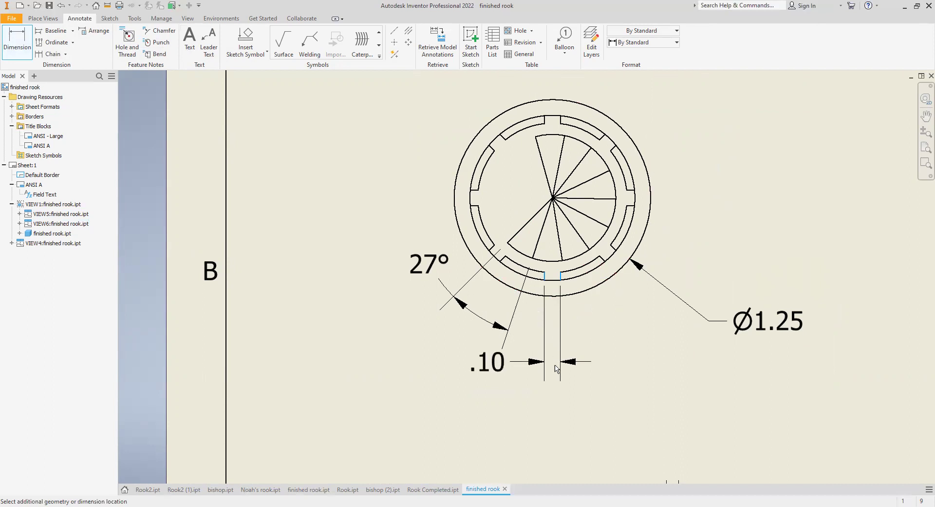
pyautogui.click(556, 383)
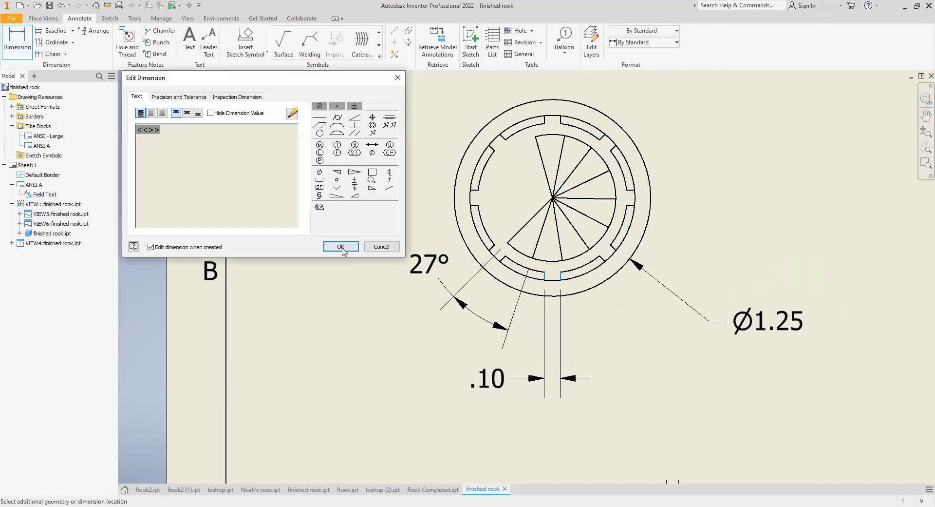
pyautogui.click(342, 249)
pyautogui.scroll(4, 645, 354)
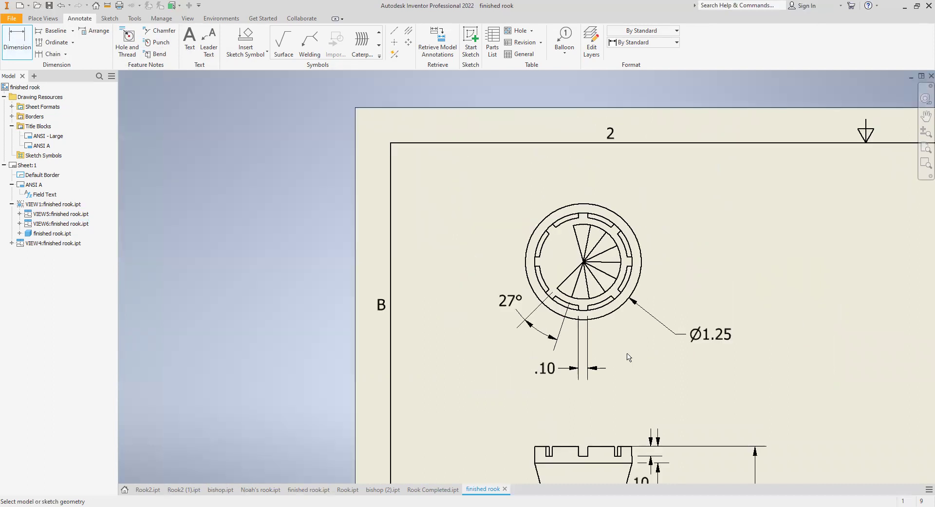
# - Pan and zoom around the sheet, then fit the whole sheet in view
pyautogui.moveTo(720, 365)
pyautogui.mouseDown(button='middle')
pyautogui.moveTo(501, 260)
pyautogui.moveTo(460, 257)
pyautogui.moveTo(414, 198)
pyautogui.mouseUp(button='middle')
pyautogui.scroll(-3, 455, 236)
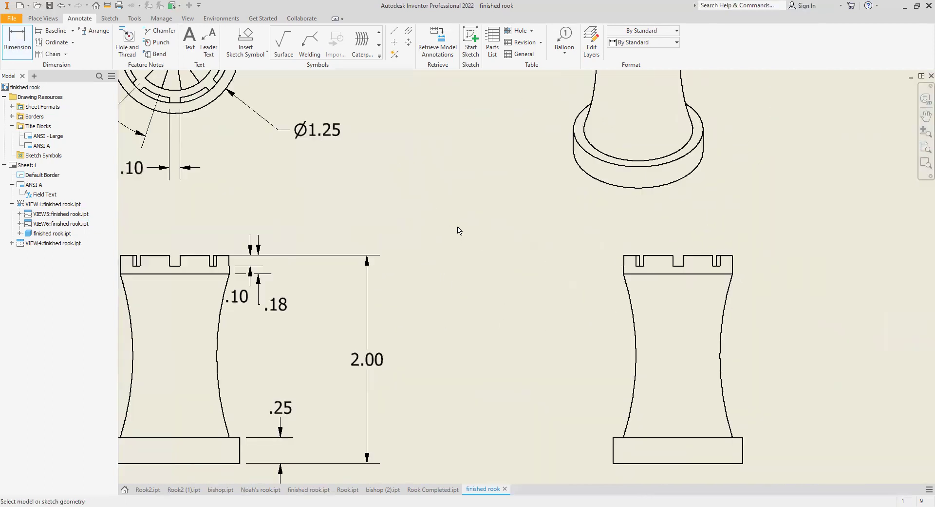
pyautogui.scroll(5, 458, 229)
pyautogui.scroll(-3, 458, 229)
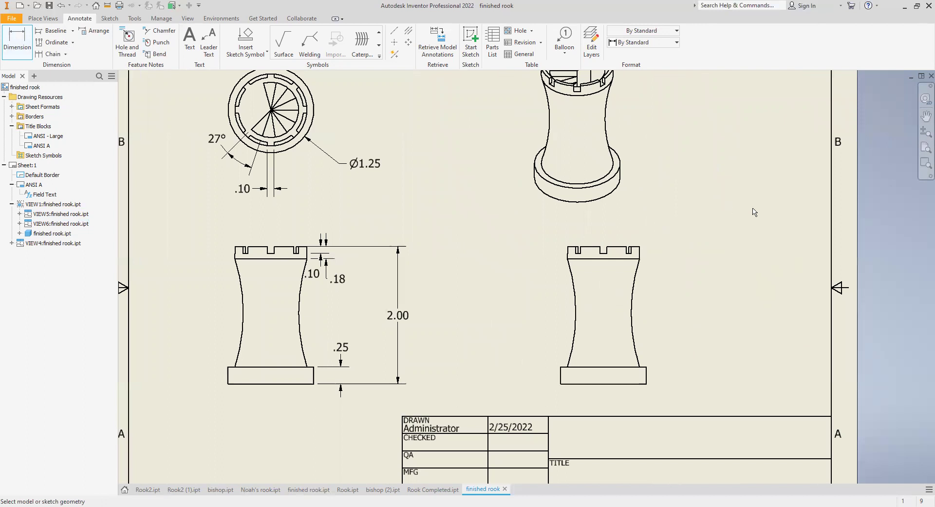
pyautogui.scroll(2, 720, 268)
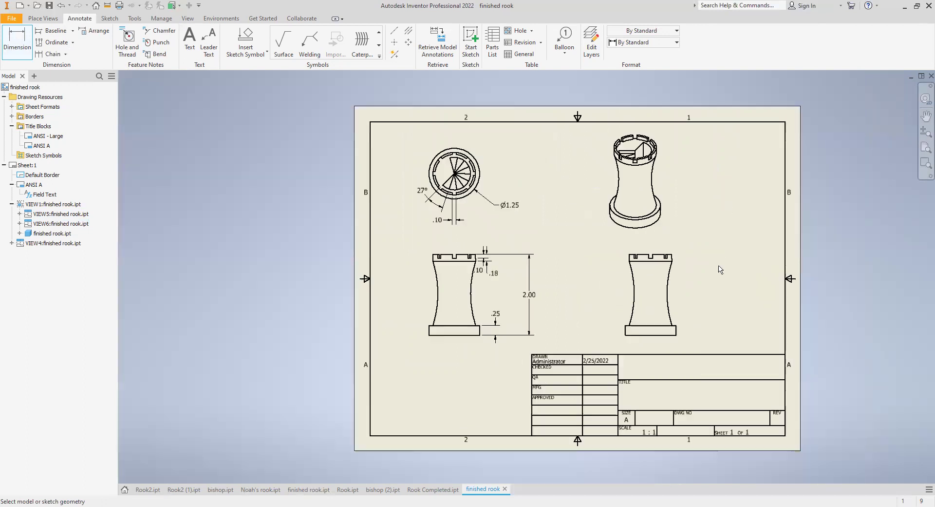
pyautogui.click(925, 147)
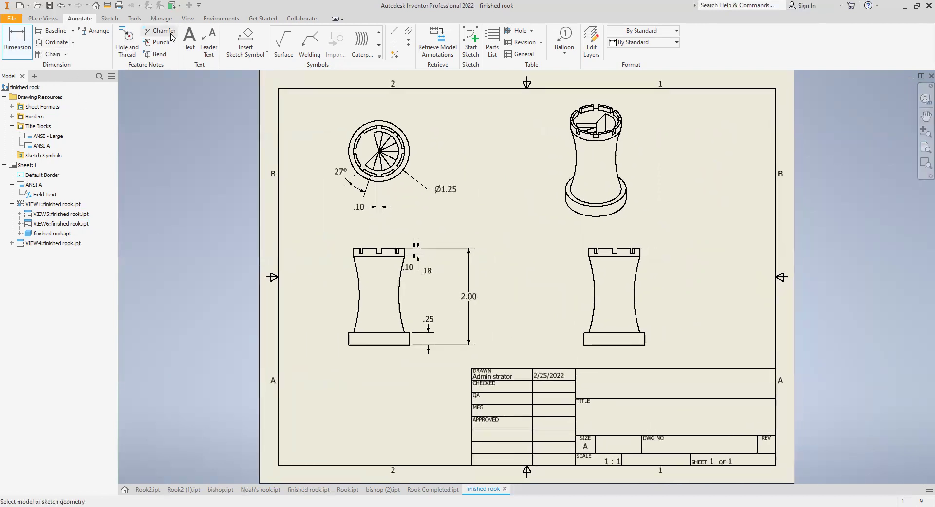
# - Add the student's name as a 0.240 in text note in the title block
pyautogui.click(189, 42)
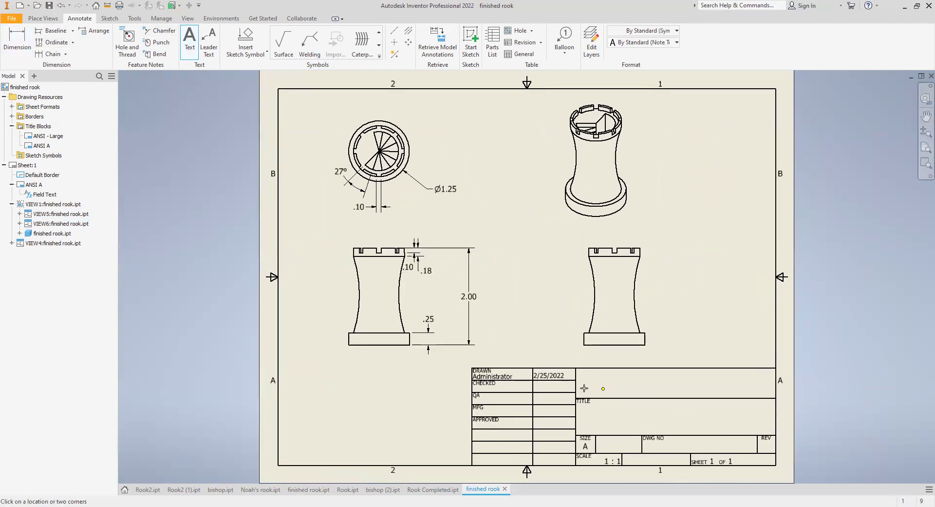
pyautogui.click(645, 399)
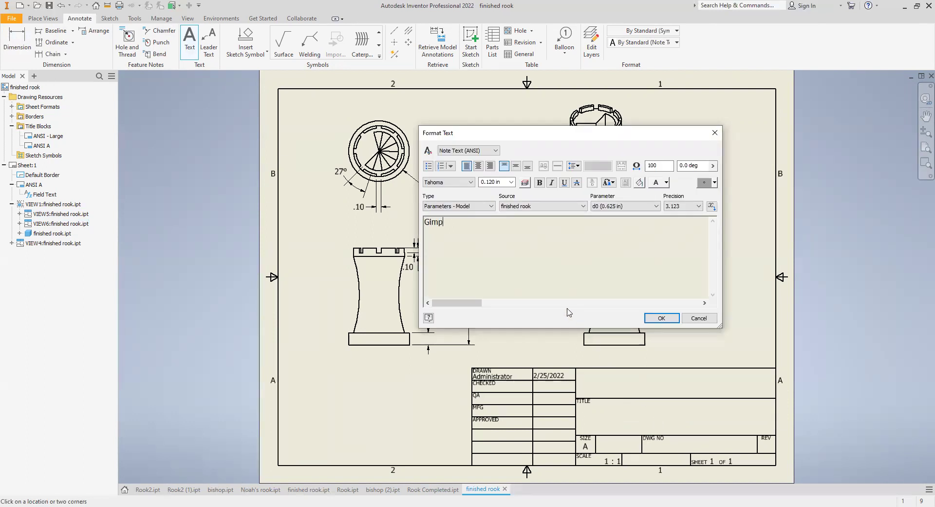
pyautogui.write('Gimpy McStudent')
pyautogui.moveTo(495, 222); pyautogui.dragTo(362, 223)
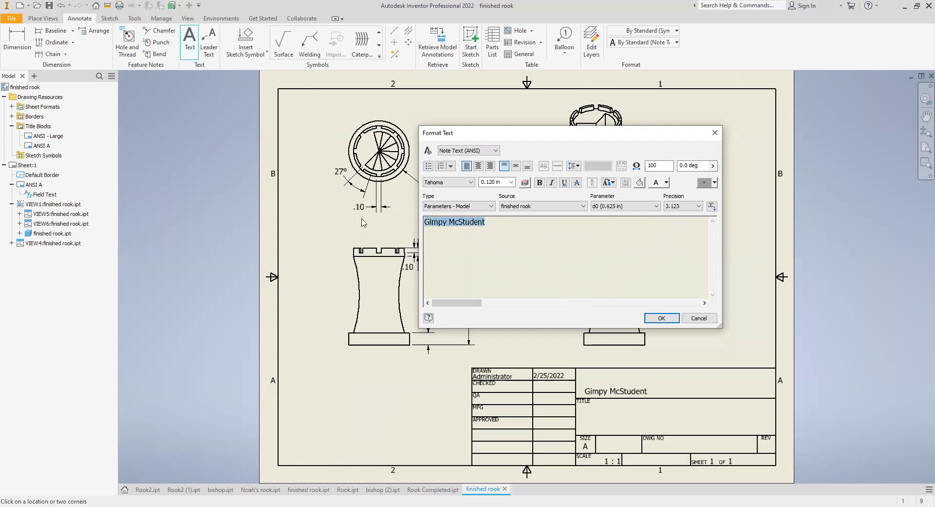
pyautogui.click(511, 182)
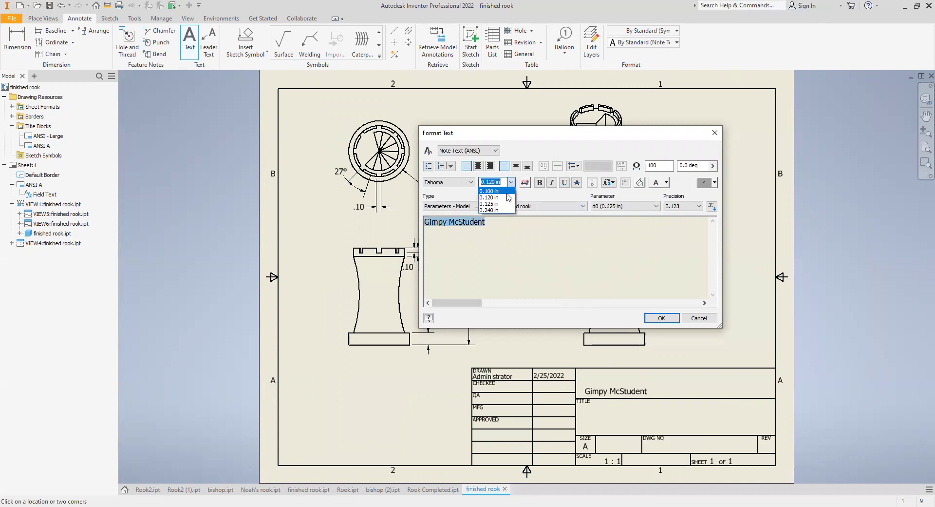
pyautogui.click(499, 203)
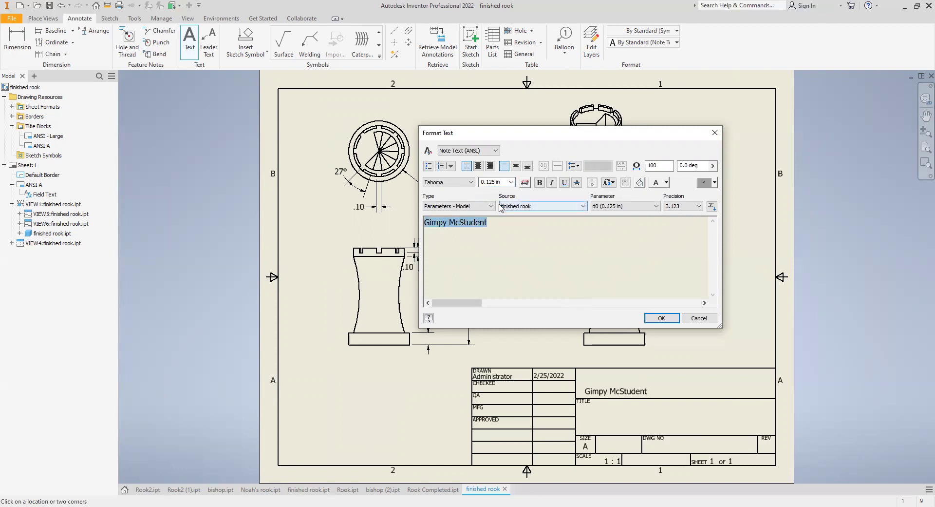
pyautogui.click(511, 182)
pyautogui.click(492, 235)
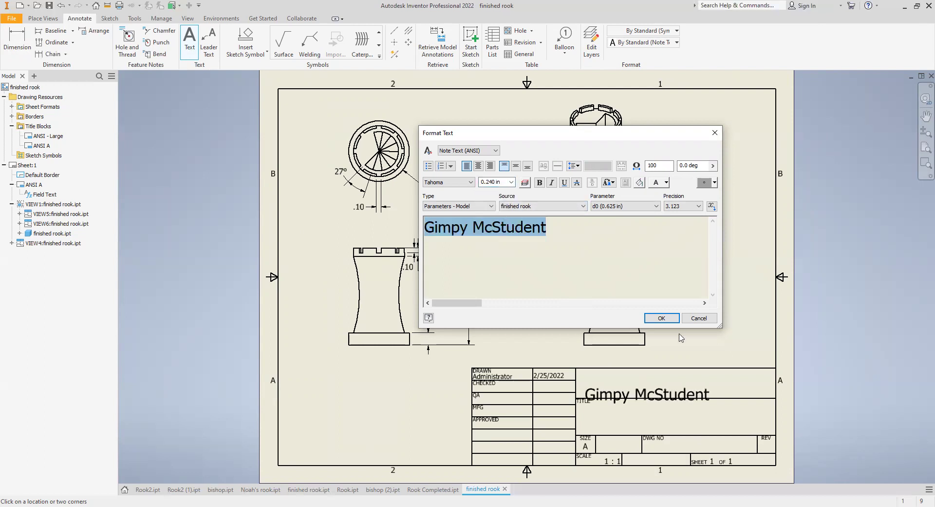
pyautogui.click(660, 317)
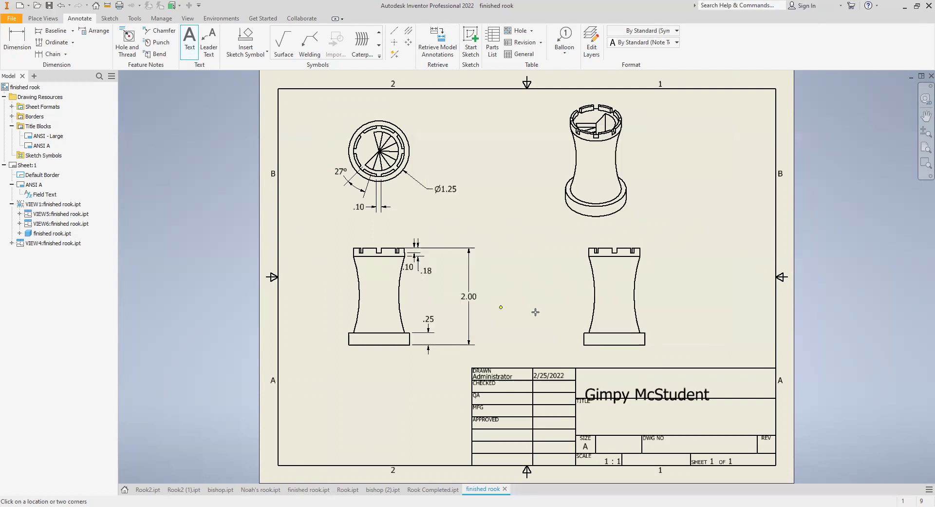
# - End the text command and nudge the name slightly up in the title block
pyautogui.rightClick(532, 306)
pyautogui.click(501, 307)
pyautogui.moveTo(627, 393); pyautogui.dragTo(631, 385)
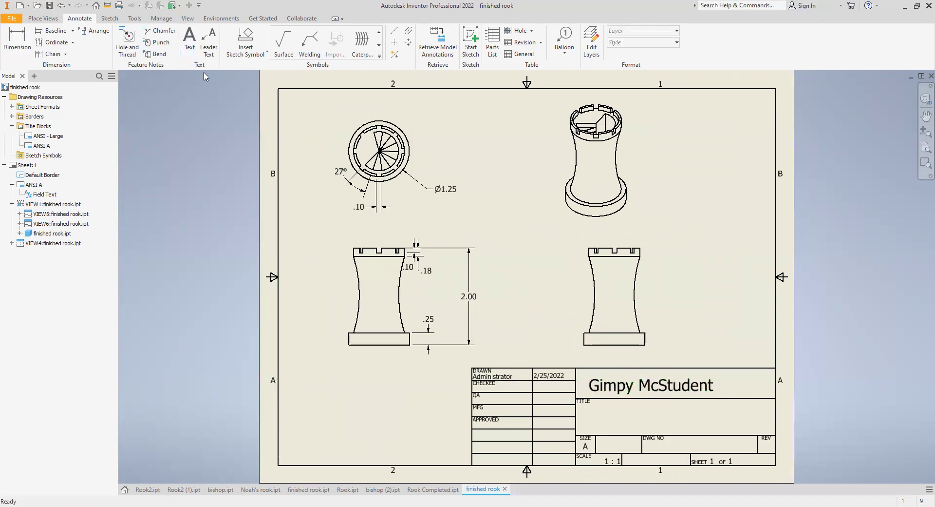
pyautogui.click(190, 39)
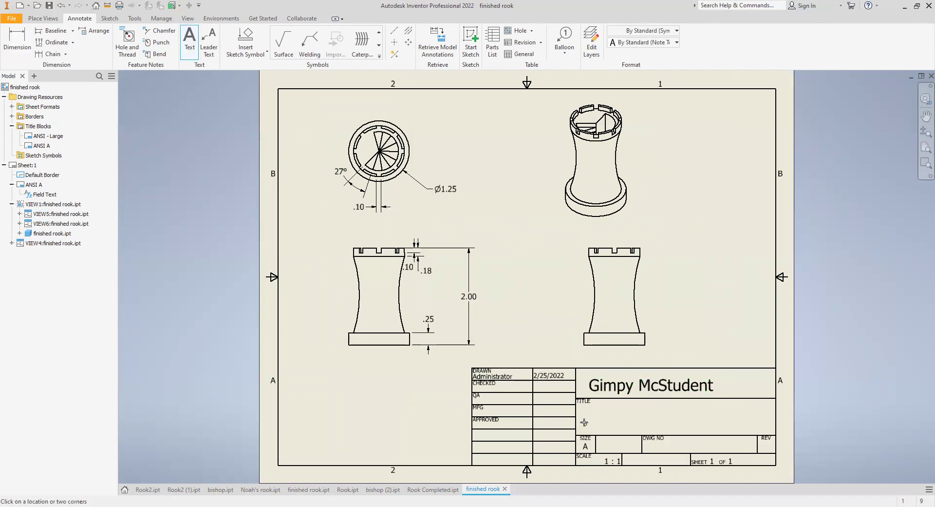
# - Enter 'Rook w/ stairs- Black' in the title area at 0.240 in text size
pyautogui.click(626, 421)
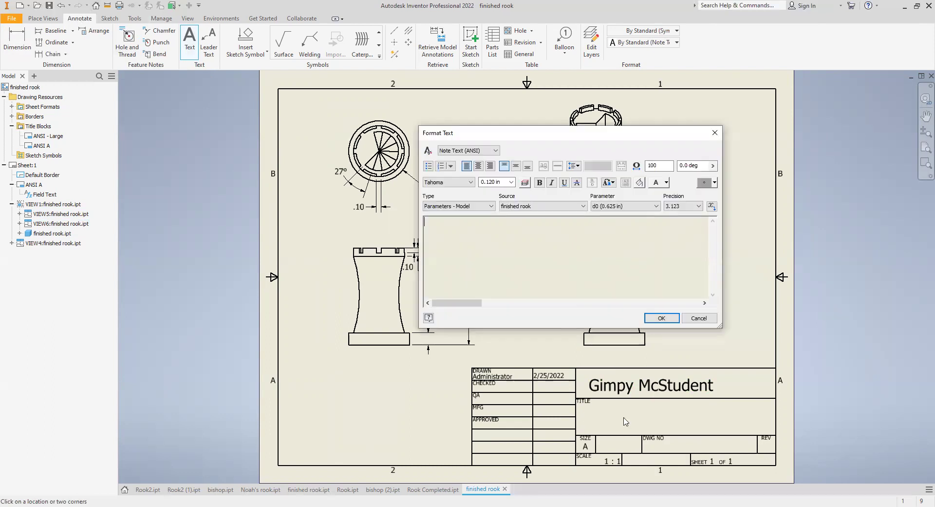
pyautogui.write('Rook')
pyautogui.hotkey('ctrl', 'a')
pyautogui.click(511, 182)
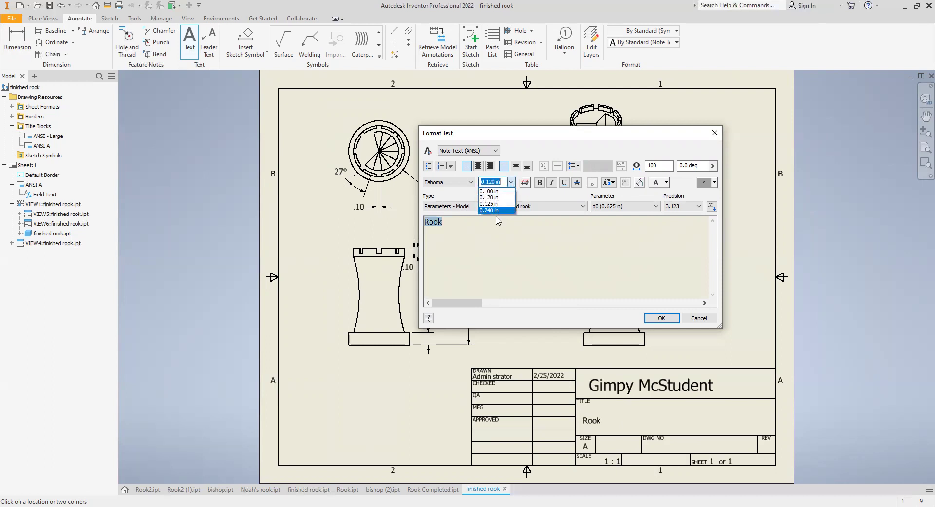
pyautogui.click(500, 210)
pyautogui.click(481, 232)
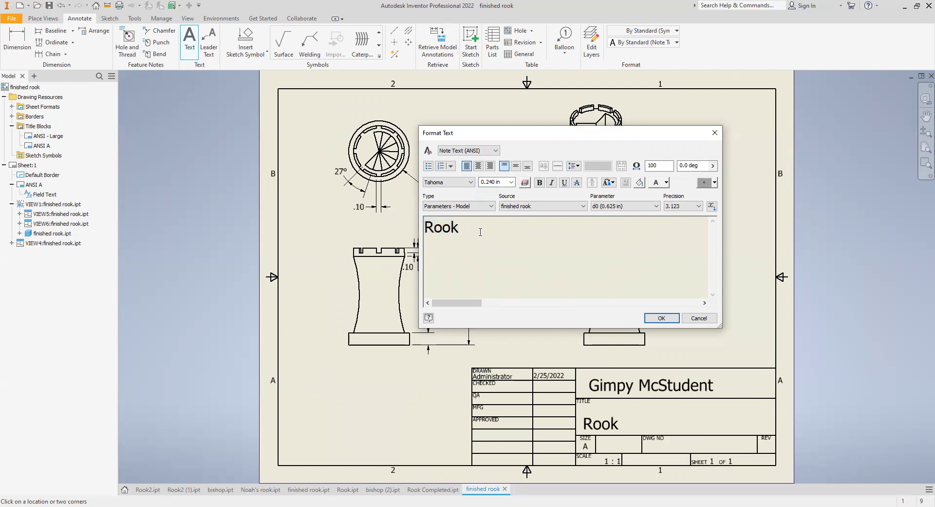
pyautogui.write('w/ star')
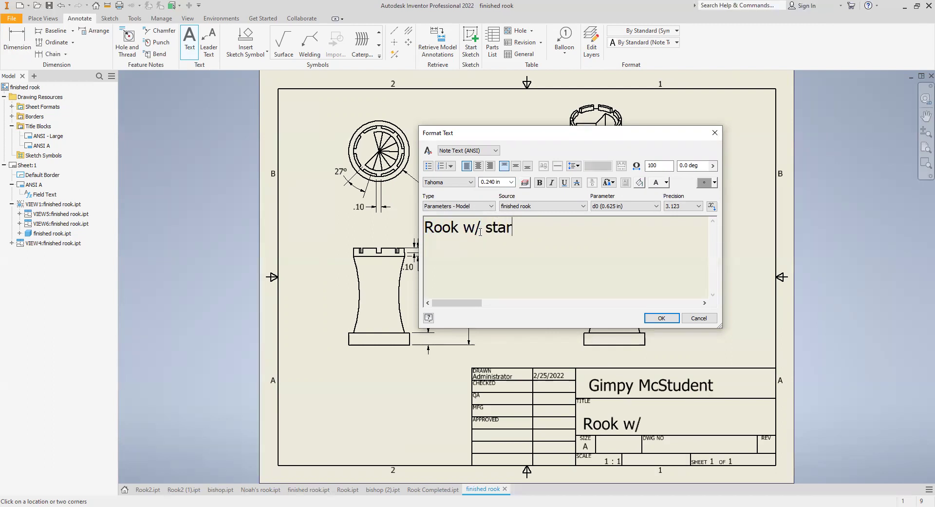
pyautogui.write('s')
pyautogui.press('BackSpace')
pyautogui.press('BackSpace')
pyautogui.write('irs')
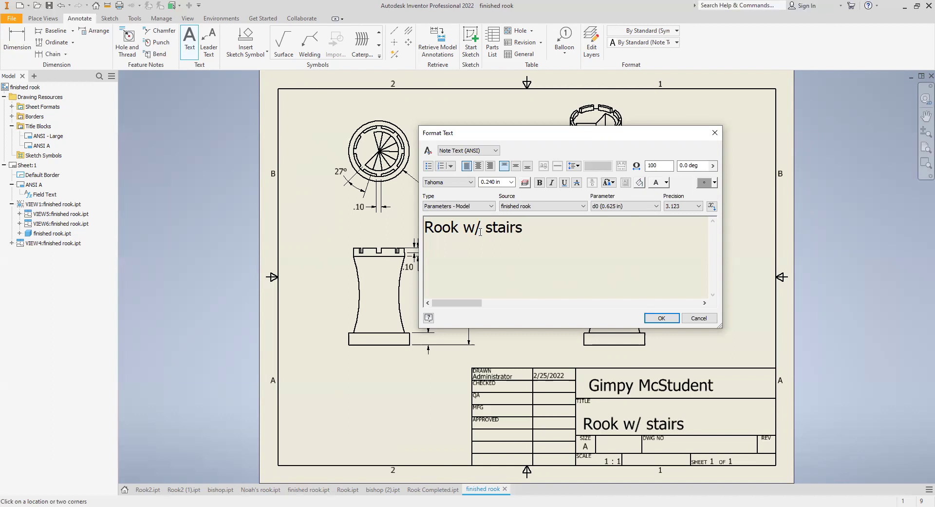
pyautogui.write('- Black')
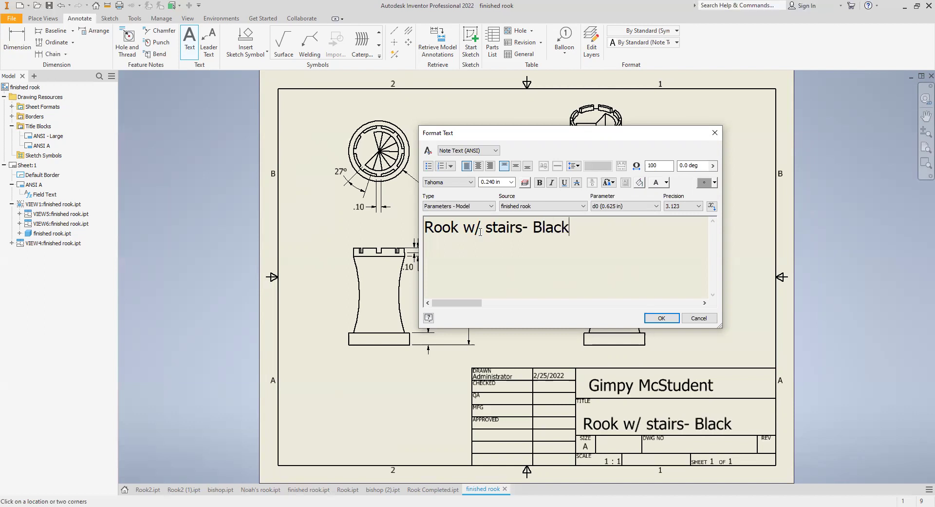
# - Confirm the 'Rook w/ stairs- Black' title text and end the Text command
pyautogui.click(662, 318)
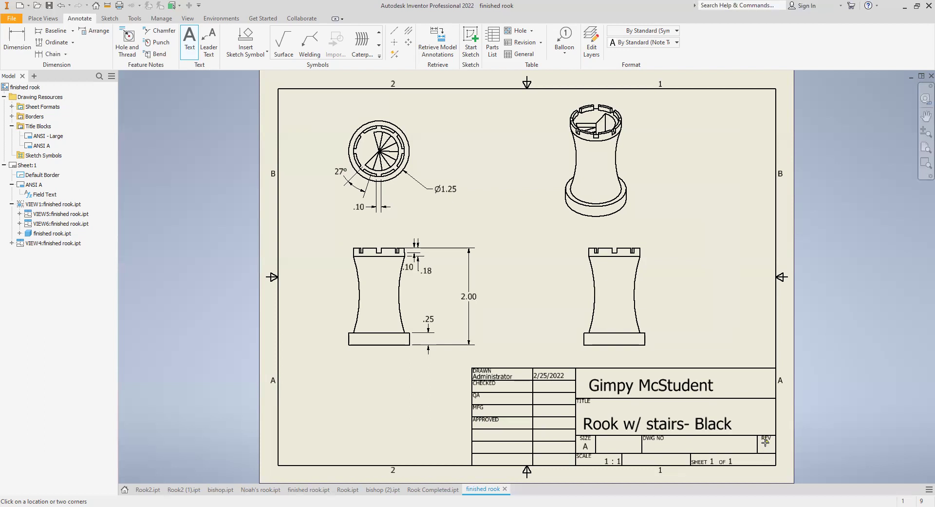
pyautogui.click(655, 480)
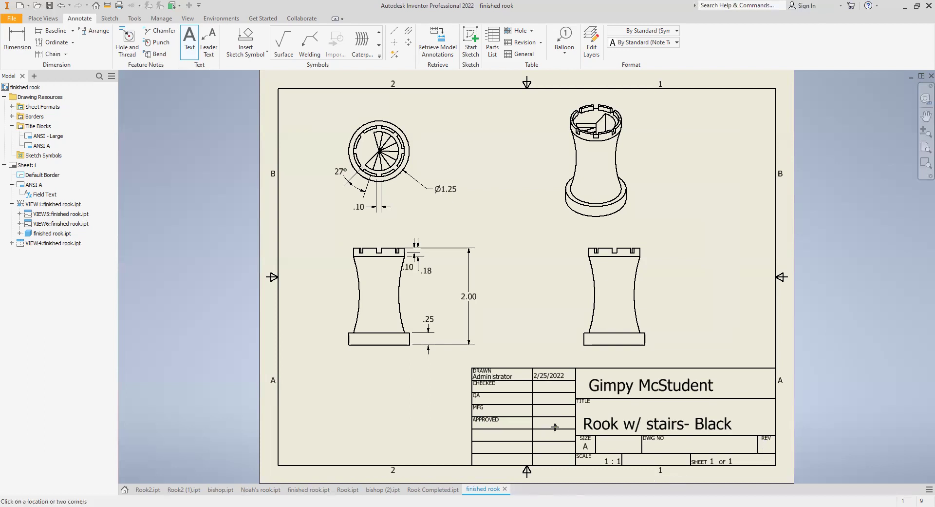